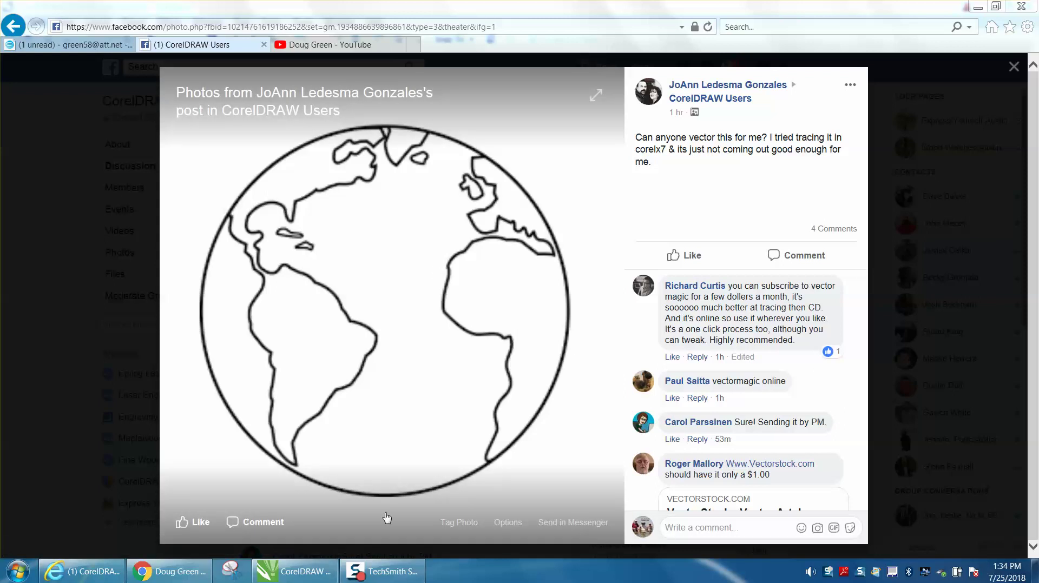
Step: Zoom in on the globe picture, select it and resample it with default settings
{"action": "left_click", "coordinate": [289, 572]}
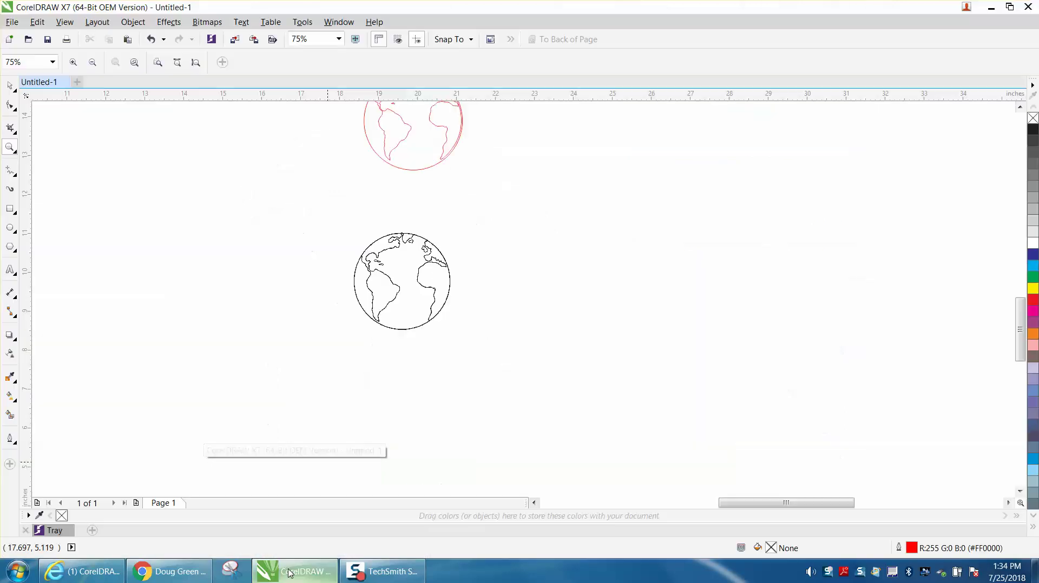
{"action": "left_click_drag", "start_coordinate": [351, 228], "coordinate": [494, 339]}
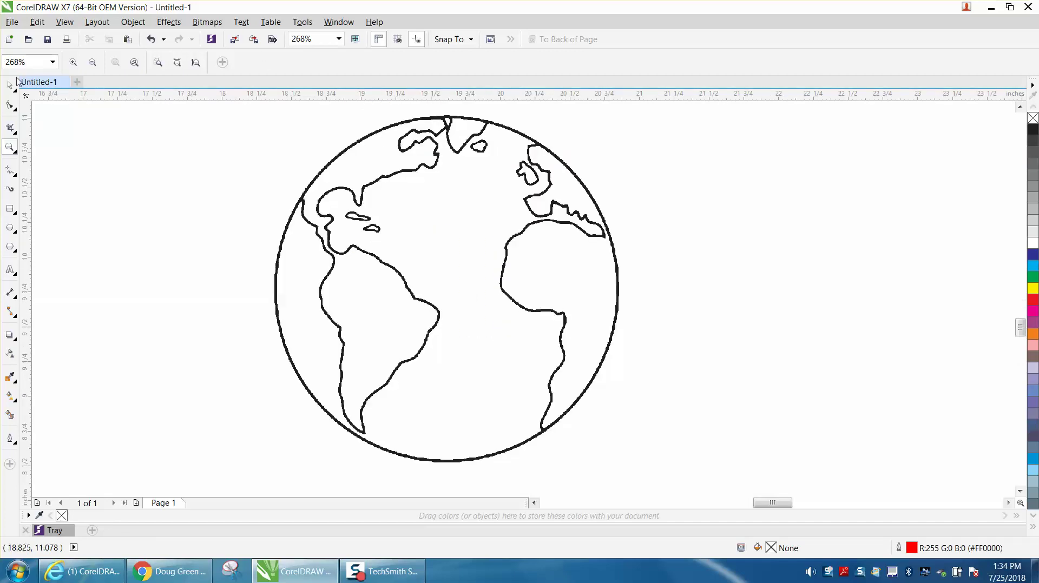
{"action": "left_click", "coordinate": [9, 85]}
{"action": "left_click", "coordinate": [405, 147]}
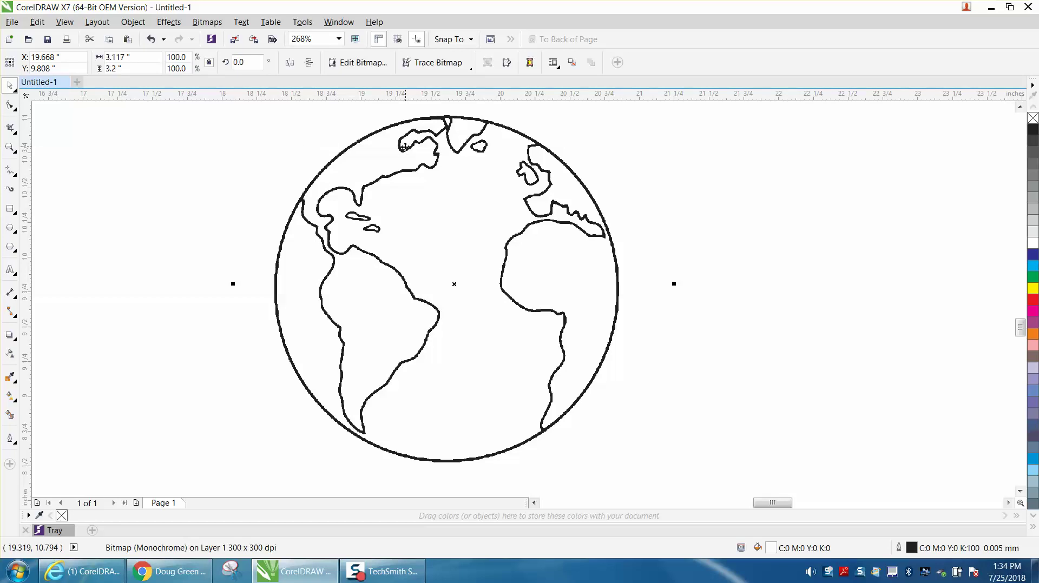
{"action": "left_click", "coordinate": [207, 22]}
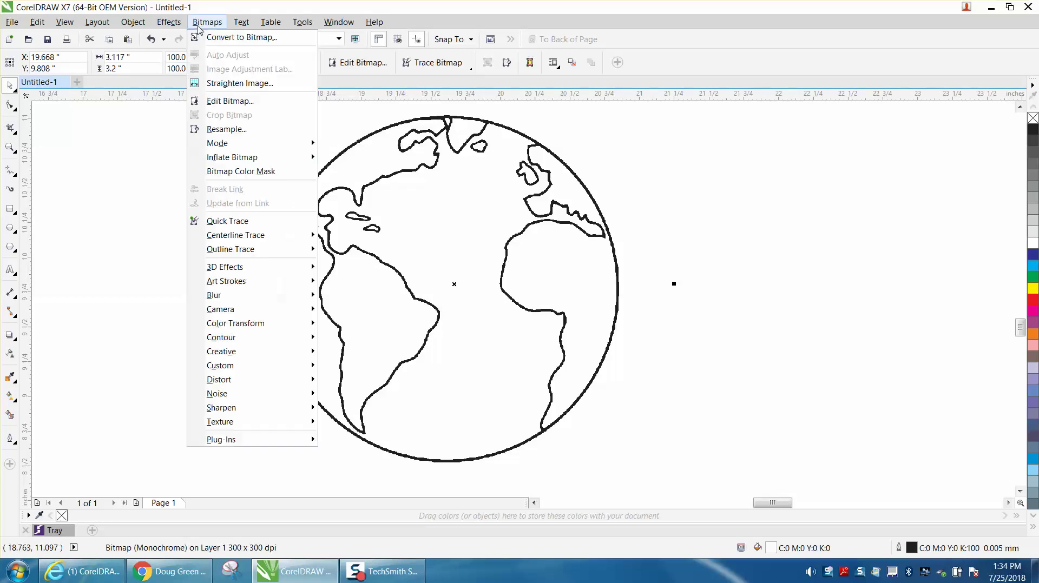
{"action": "left_click", "coordinate": [217, 130]}
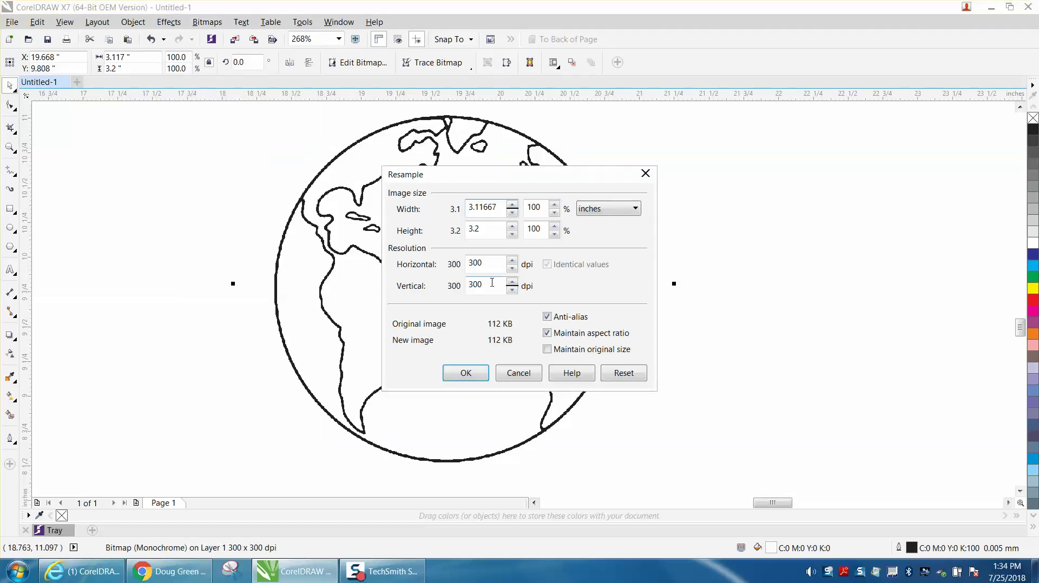
{"action": "left_click", "coordinate": [465, 373]}
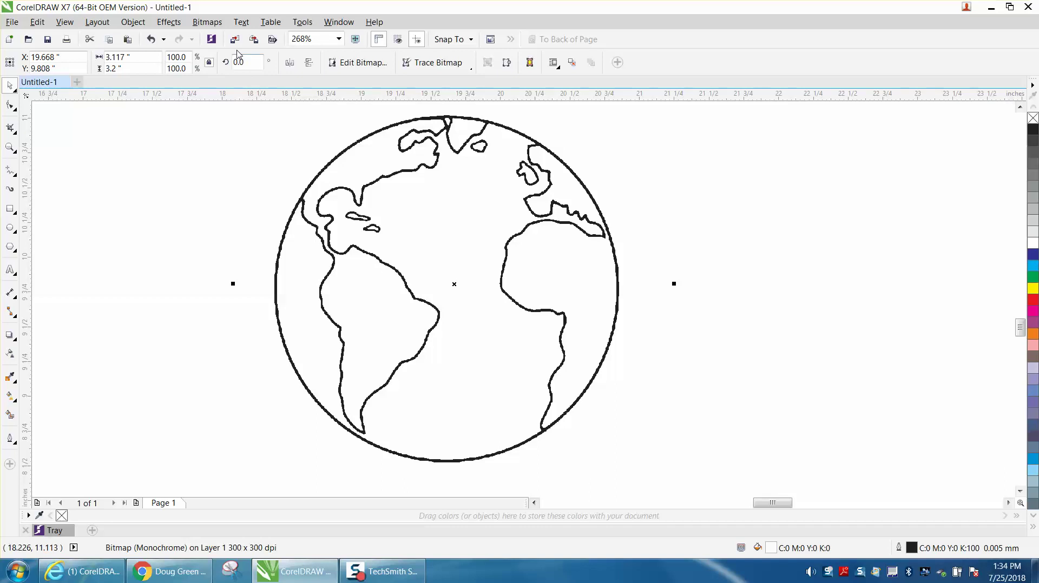
Step: Convert the globe to a Black and White (1-bit) bitmap
{"action": "left_click", "coordinate": [217, 24]}
{"action": "left_click", "coordinate": [224, 38]}
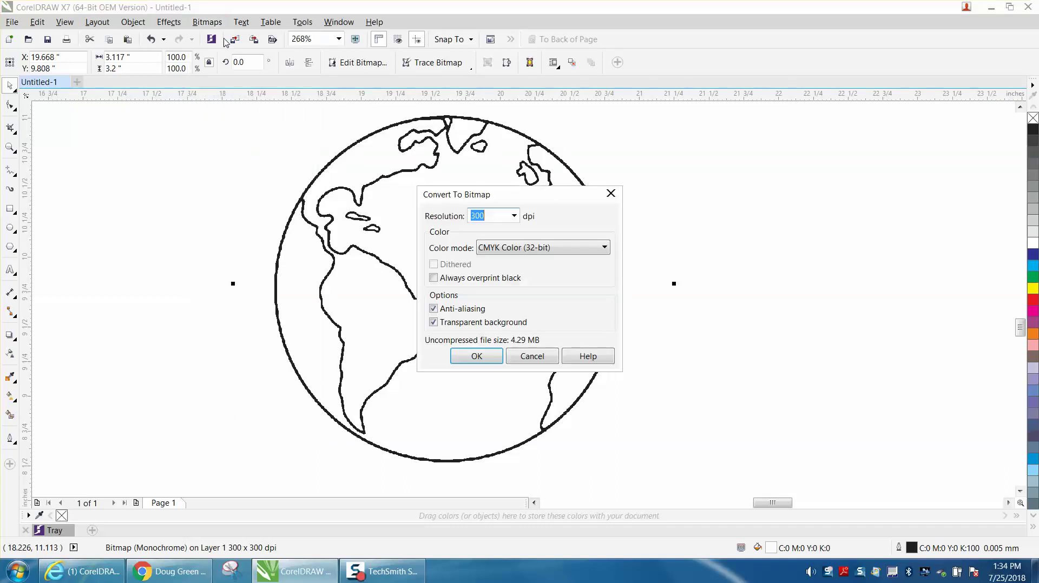
{"action": "left_click", "coordinate": [606, 251]}
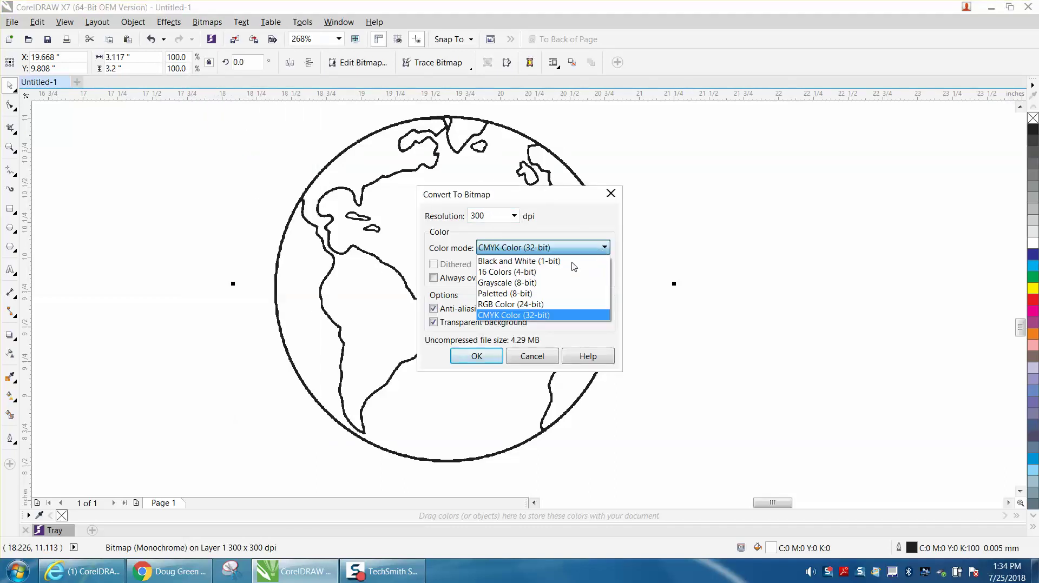
{"action": "left_click", "coordinate": [536, 259]}
{"action": "left_click", "coordinate": [499, 359]}
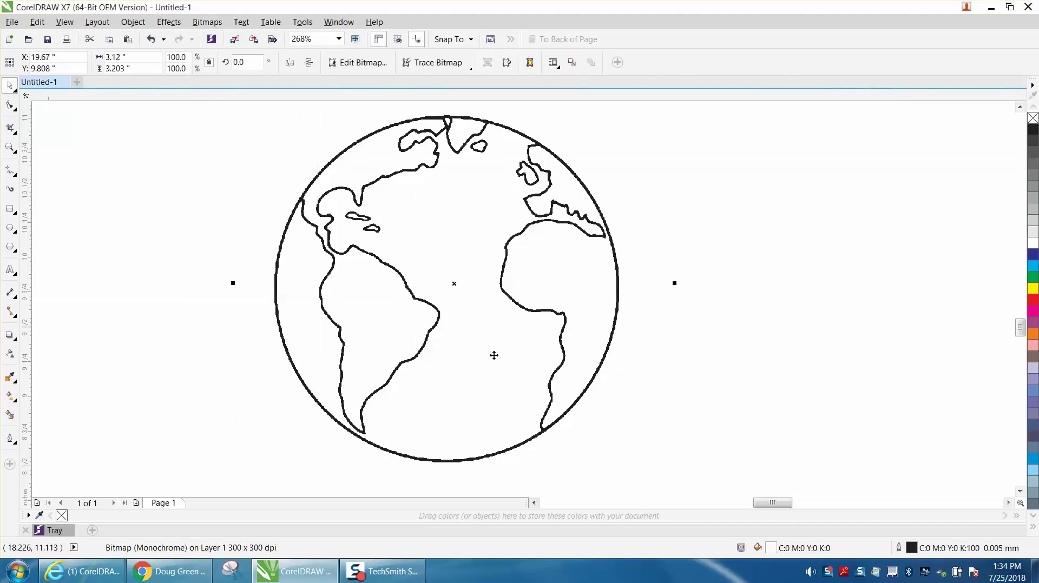
Step: Trace the globe bitmap with Outline Trace > Clipart and accept the PowerTRACE result
{"action": "left_click", "coordinate": [446, 64]}
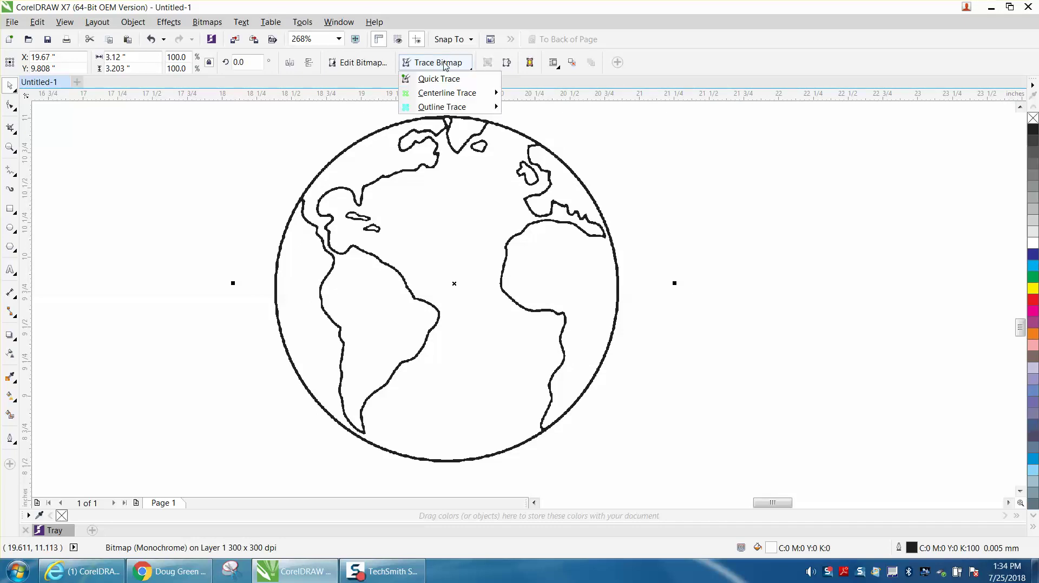
{"action": "mouse_move", "coordinate": [461, 109]}
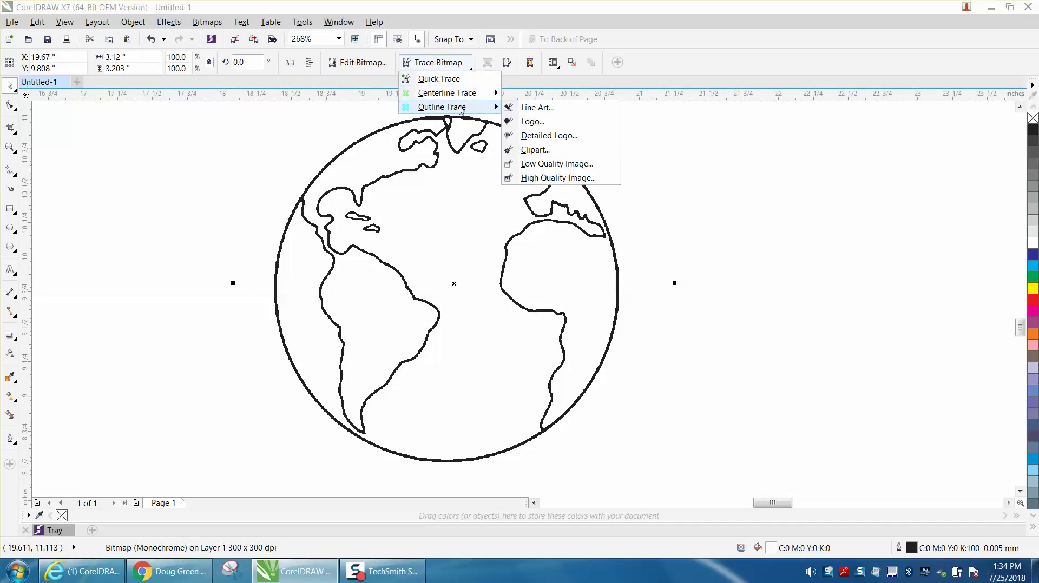
{"action": "left_click", "coordinate": [535, 150]}
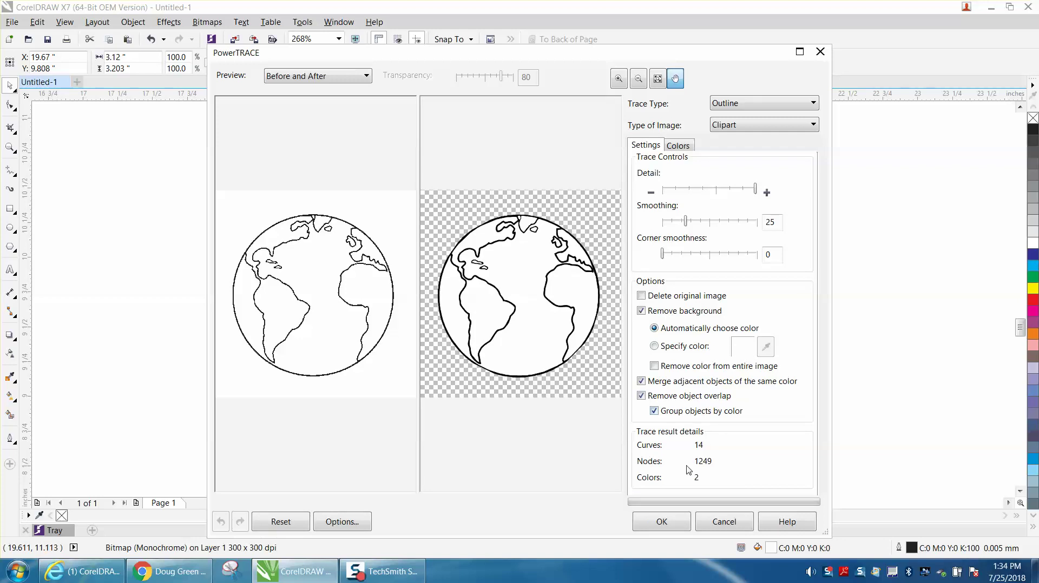
{"action": "left_click", "coordinate": [663, 522]}
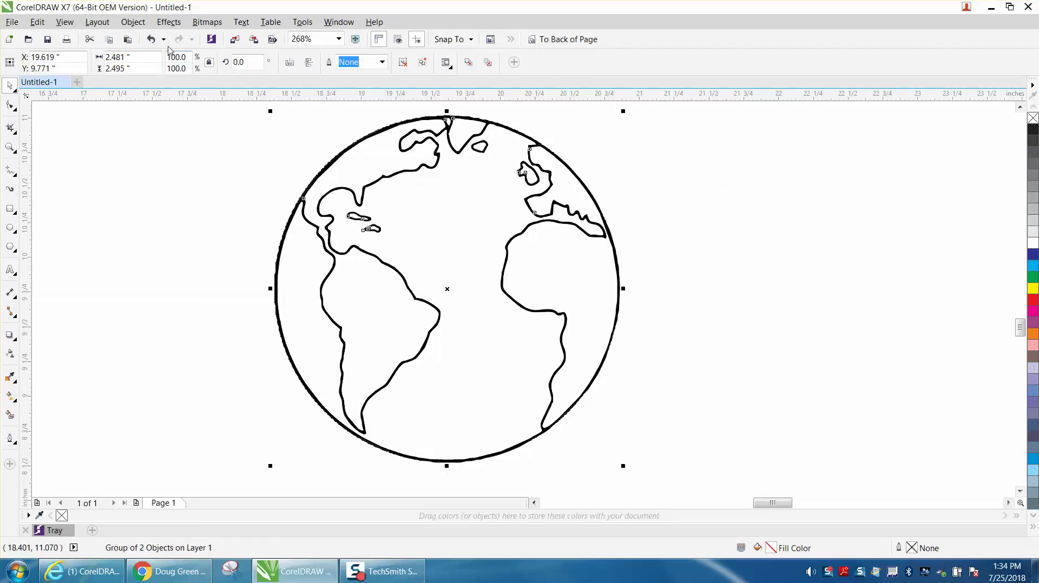
Step: Ungroup the traced objects and move them to the right, off the original bitmap
{"action": "left_click", "coordinate": [133, 22]}
{"action": "mouse_move", "coordinate": [148, 200]}
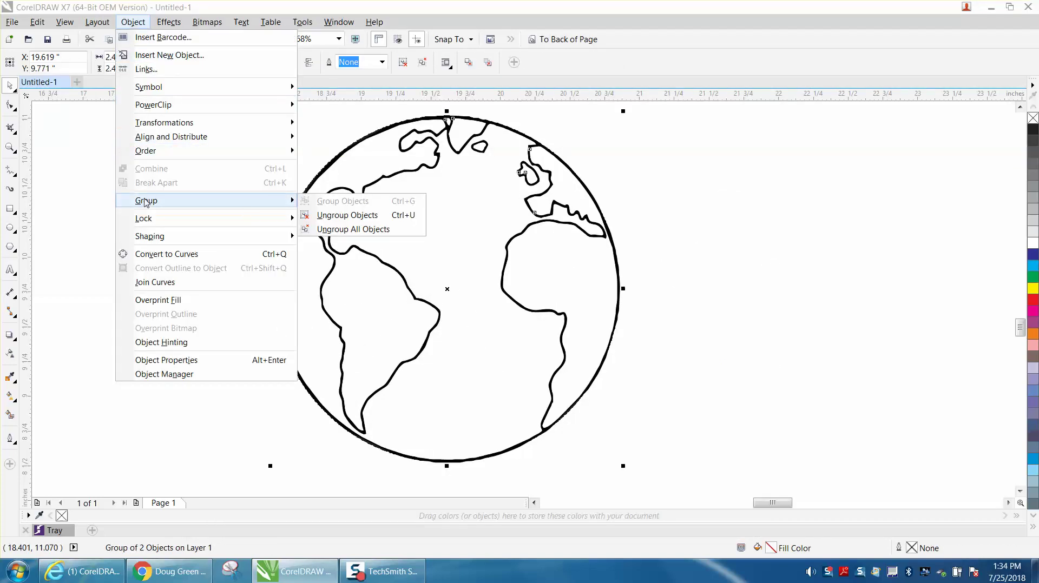
{"action": "left_click", "coordinate": [364, 216]}
{"action": "left_click", "coordinate": [453, 225]}
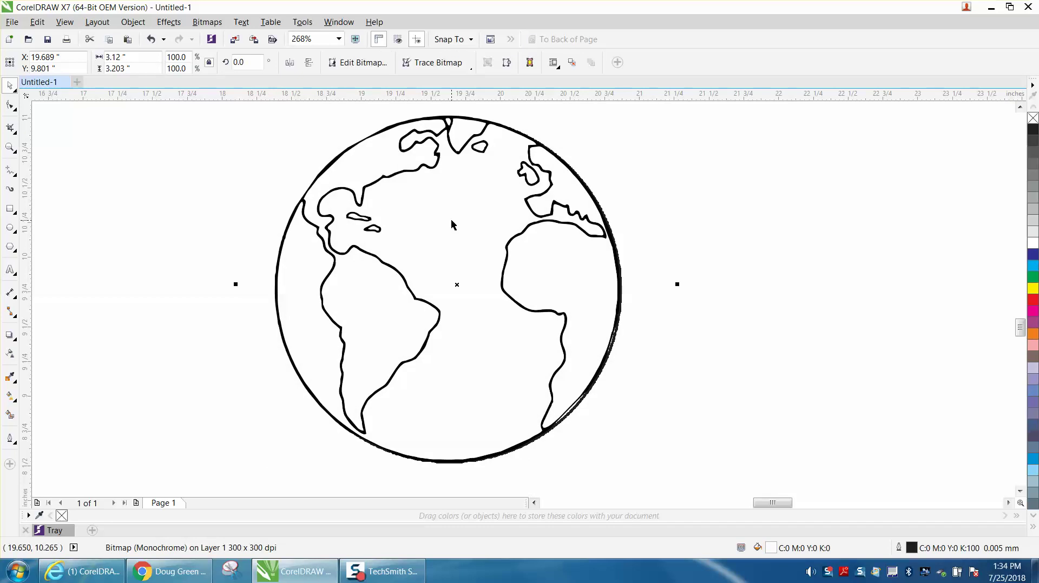
{"action": "left_click", "coordinate": [452, 220]}
{"action": "left_click_drag", "start_coordinate": [452, 220], "coordinate": [809, 225]}
{"action": "left_click", "coordinate": [920, 227]}
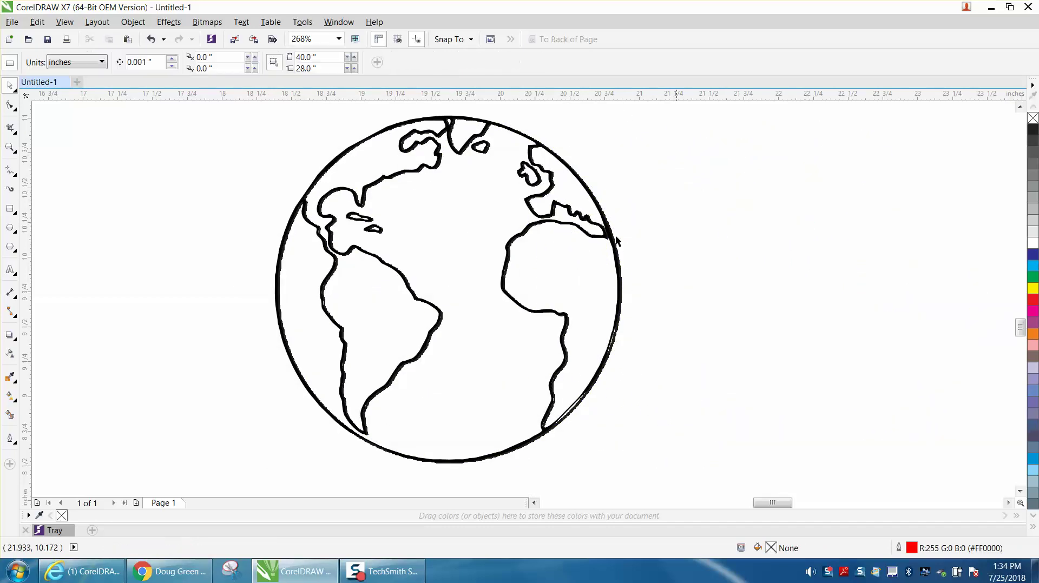
{"action": "left_click", "coordinate": [12, 211]}
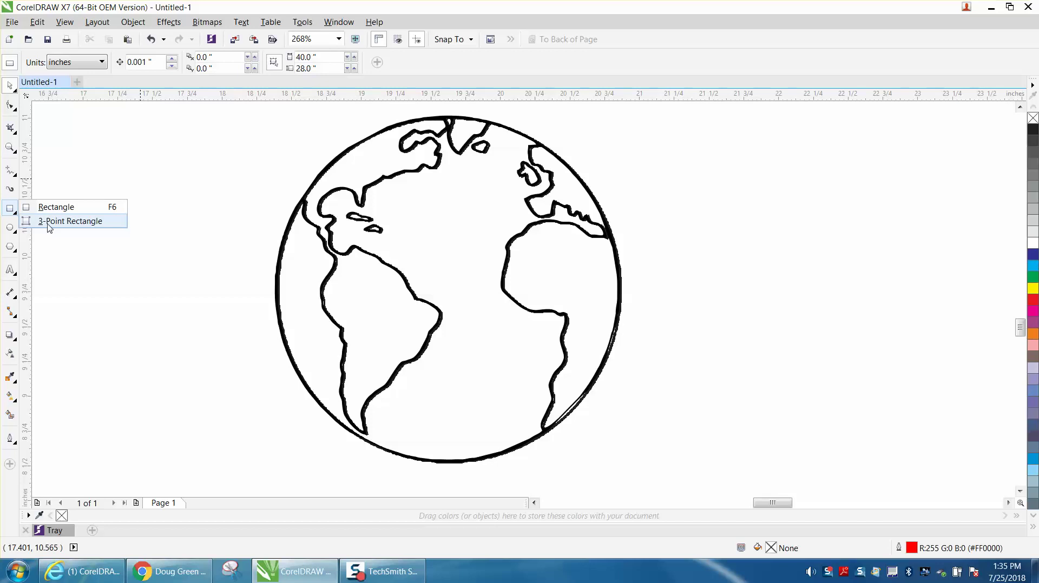
Step: Draw a yellow-filled rectangle around the globe and send it behind the globe
{"action": "left_click", "coordinate": [54, 207]}
{"action": "mouse_move", "coordinate": [212, 113]}
{"action": "left_mouse_down"}
{"action": "mouse_move", "coordinate": [253, 199]}
{"action": "mouse_move", "coordinate": [595, 429]}
{"action": "mouse_move", "coordinate": [720, 491]}
{"action": "left_mouse_up"}
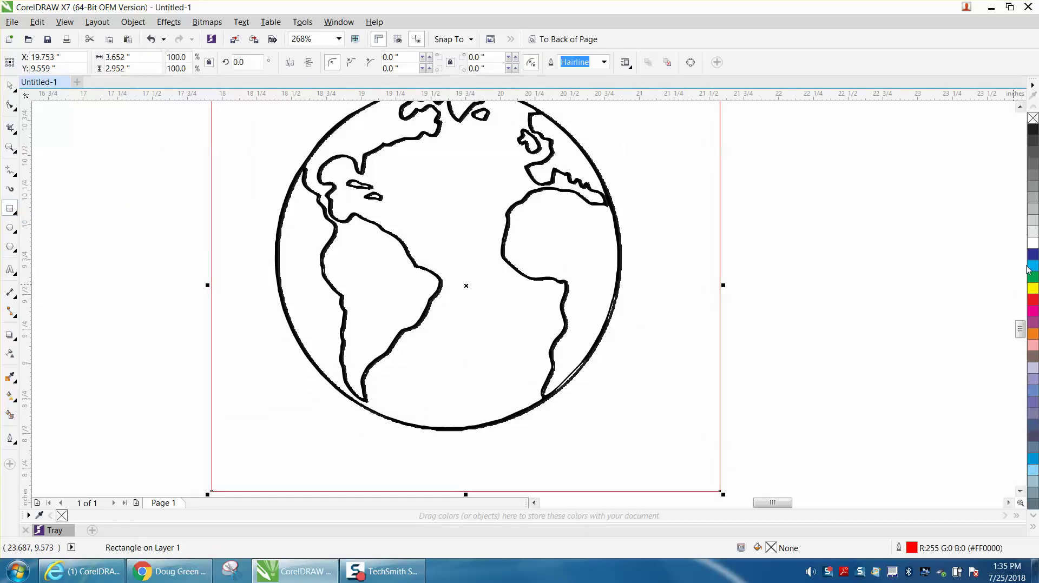
{"action": "left_click", "coordinate": [1032, 290]}
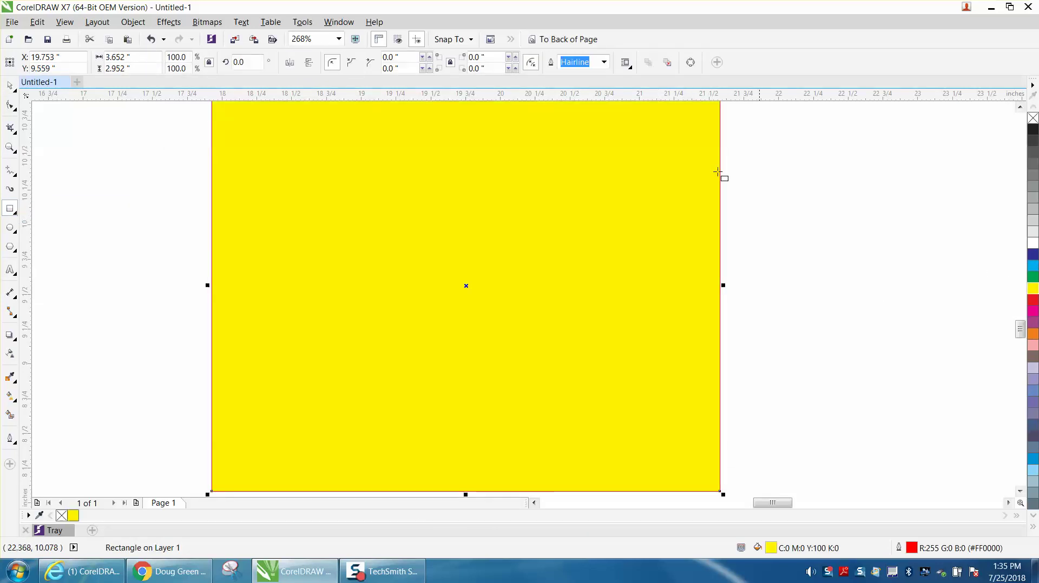
{"action": "left_click", "coordinate": [566, 39]}
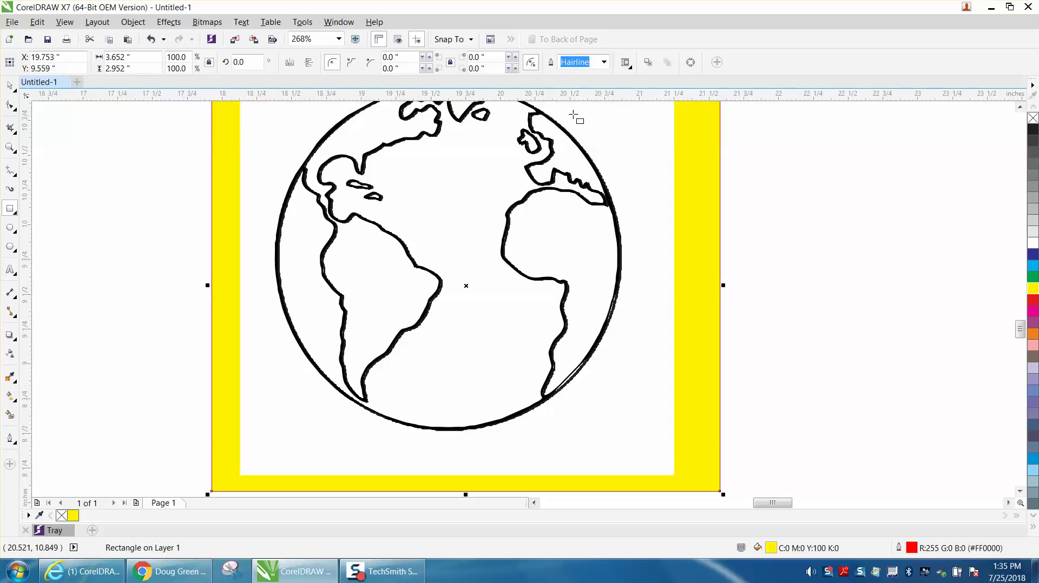
Step: Reselect the globe bitmap after checking the Object menu commands
{"action": "left_click", "coordinate": [10, 85]}
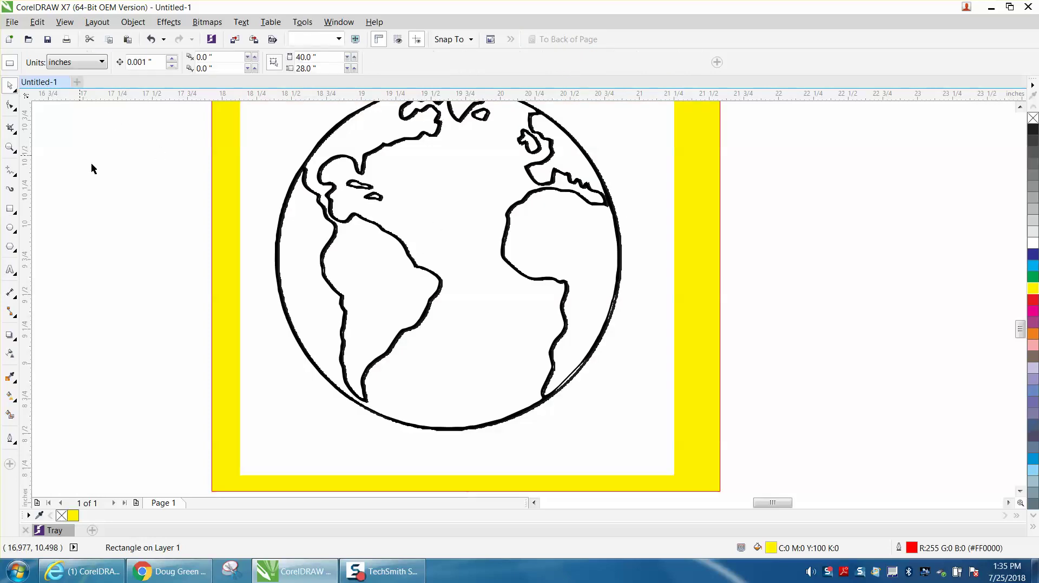
{"action": "left_click", "coordinate": [91, 163]}
{"action": "left_click", "coordinate": [266, 333]}
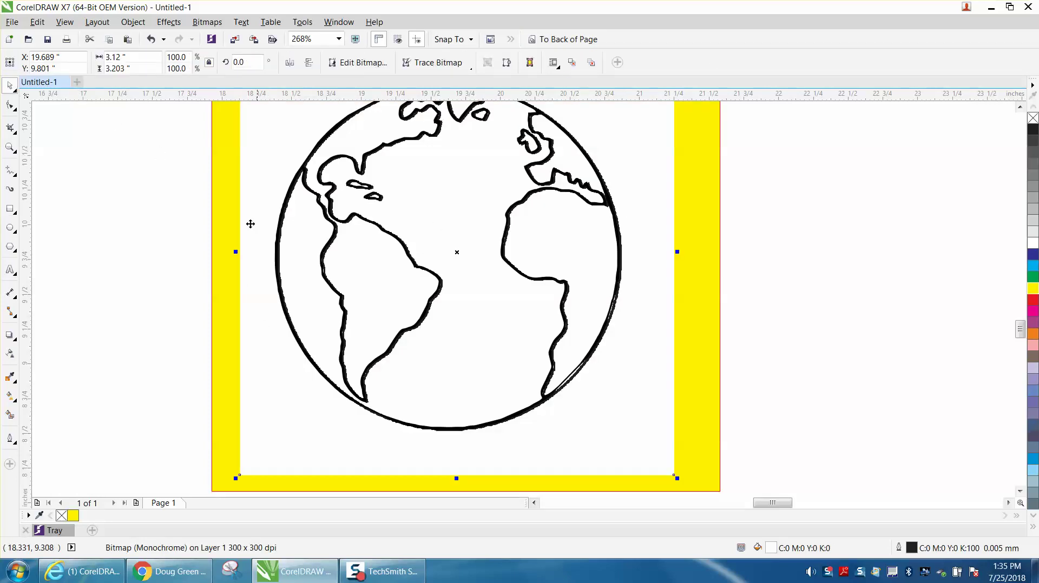
{"action": "left_click", "coordinate": [133, 22]}
{"action": "mouse_move", "coordinate": [147, 205]}
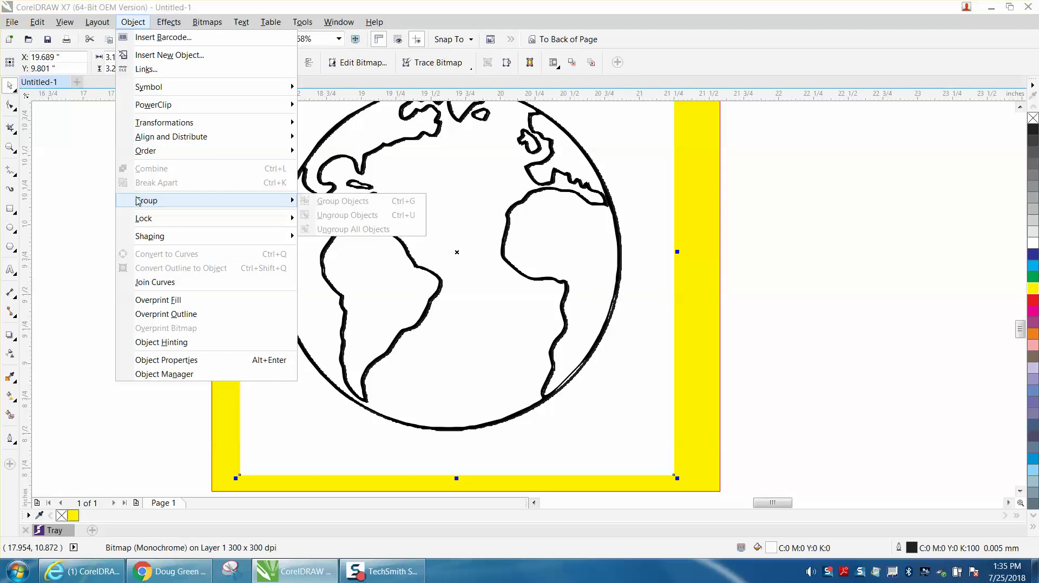
{"action": "left_click", "coordinate": [99, 178]}
{"action": "left_click", "coordinate": [293, 374]}
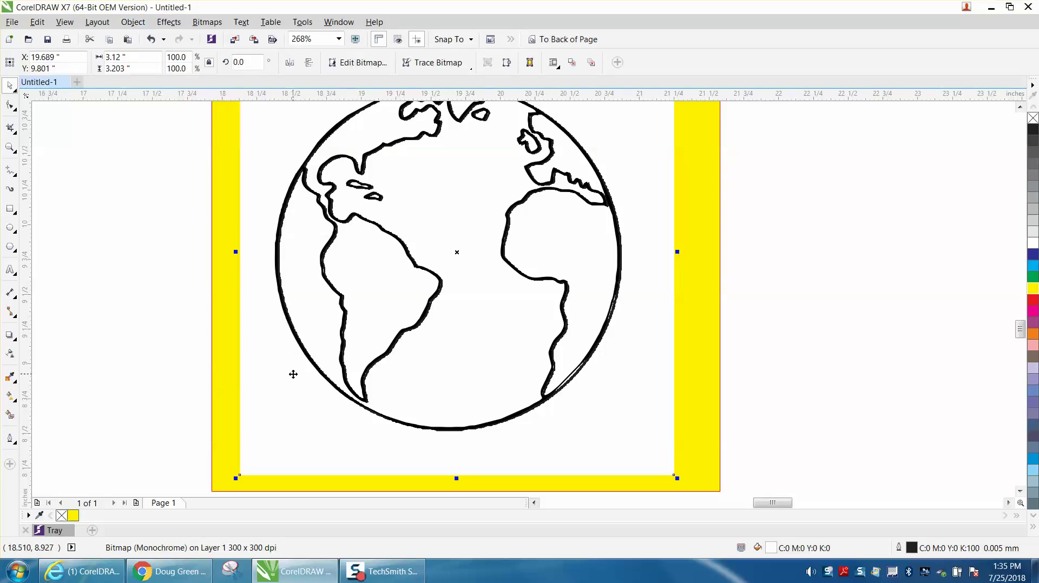
Step: Delete the yellow background rectangle and zoom out
{"action": "key", "text": "Escape"}
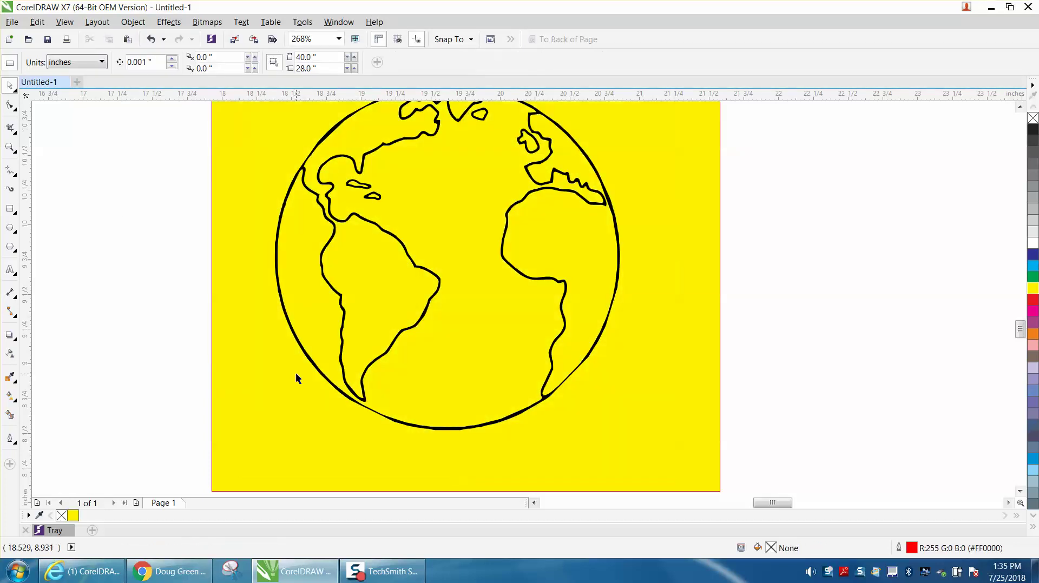
{"action": "left_click", "coordinate": [621, 324]}
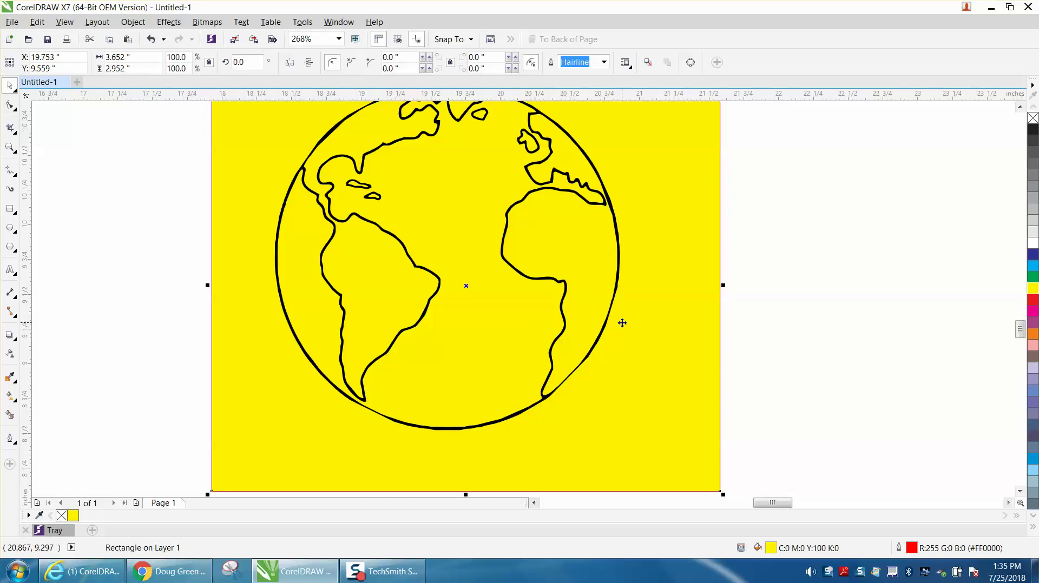
{"action": "key", "text": "Delete"}
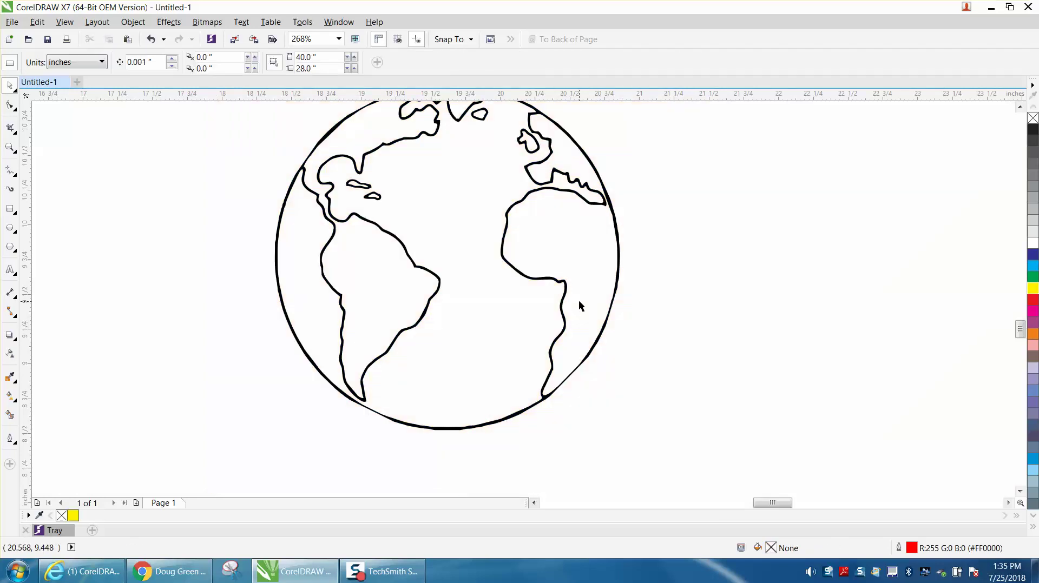
{"action": "scroll", "coordinate": [577, 301], "scroll_direction": "down", "scroll_amount": 2}
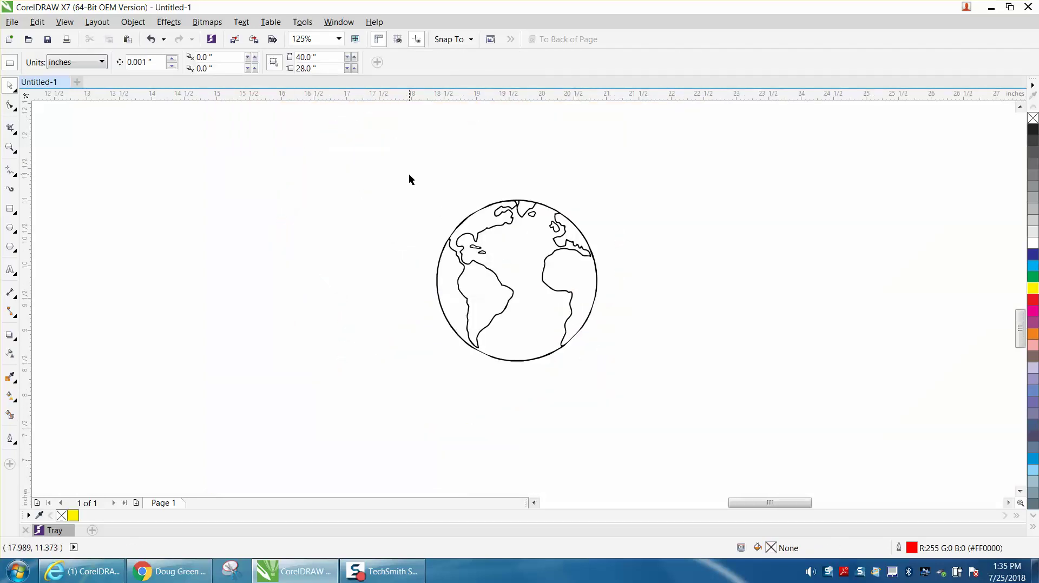
Step: Remove the black fill from all traced globe shapes and give them a red outline
{"action": "left_click_drag", "start_coordinate": [410, 179], "coordinate": [651, 383]}
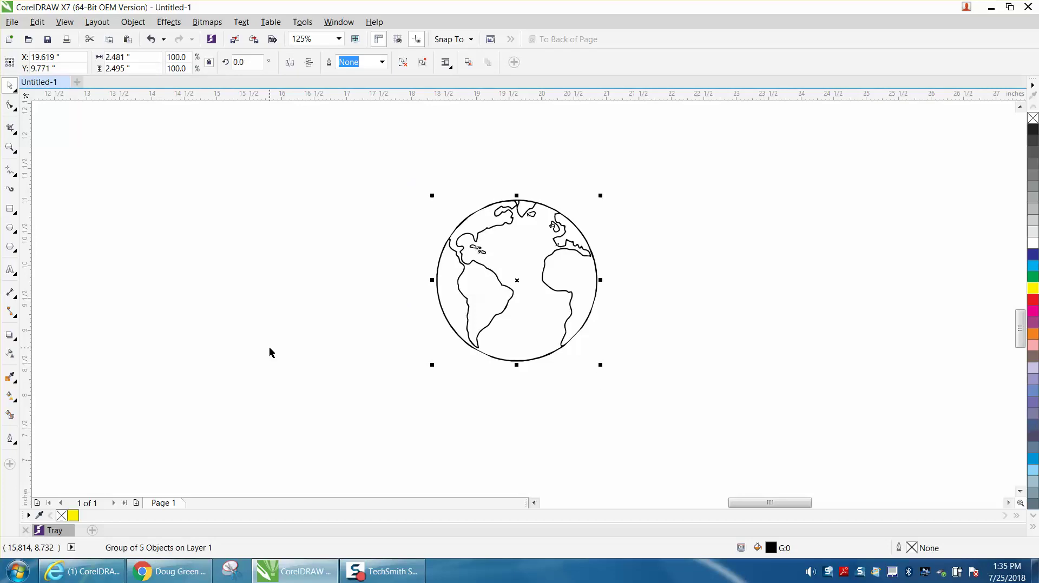
{"action": "left_click", "coordinate": [10, 147]}
{"action": "left_click_drag", "start_coordinate": [416, 198], "coordinate": [648, 372]}
{"action": "left_click", "coordinate": [10, 85]}
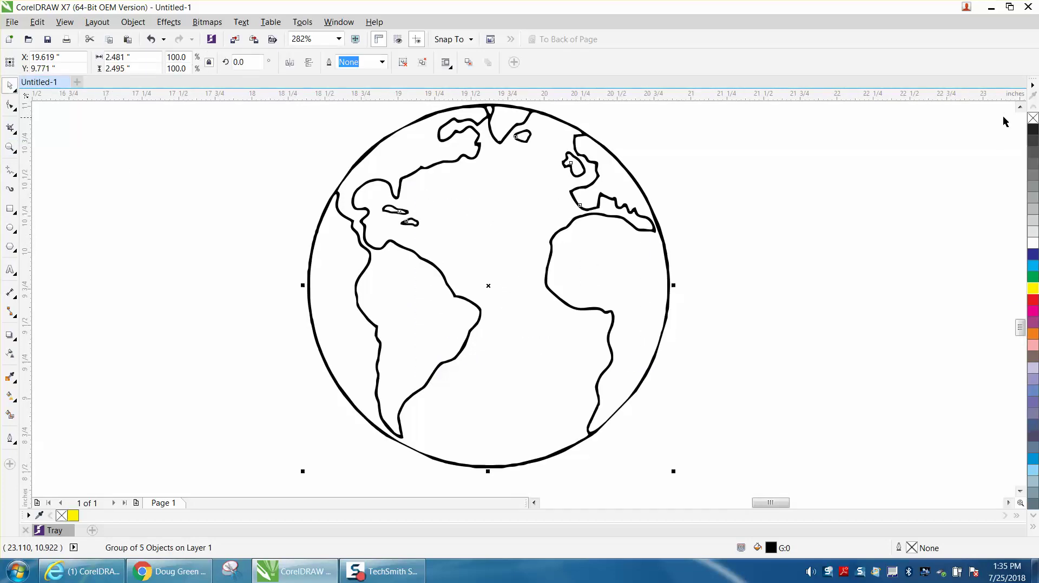
{"action": "left_click", "coordinate": [1033, 118]}
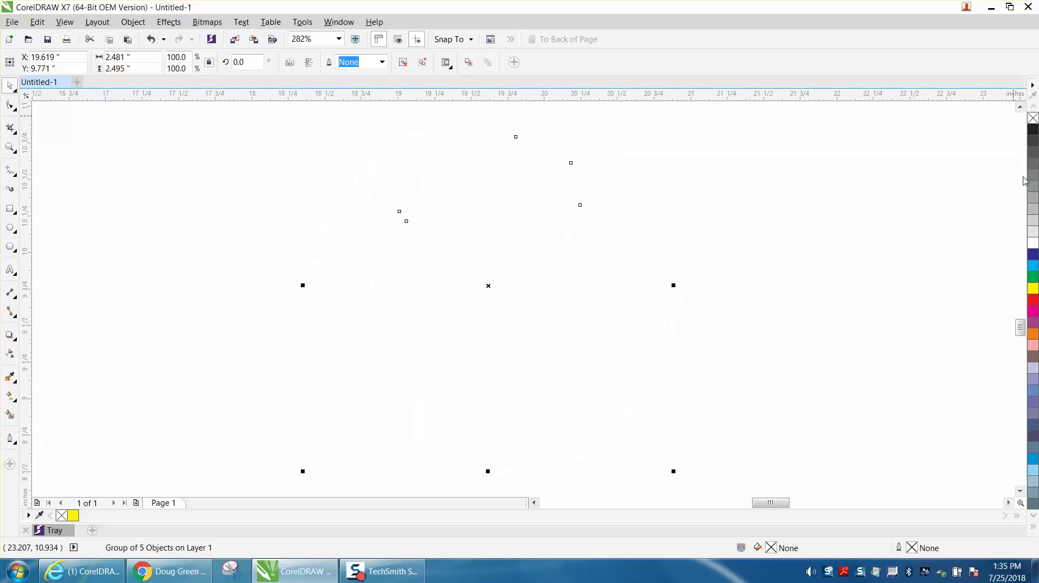
{"action": "right_click", "coordinate": [1033, 300]}
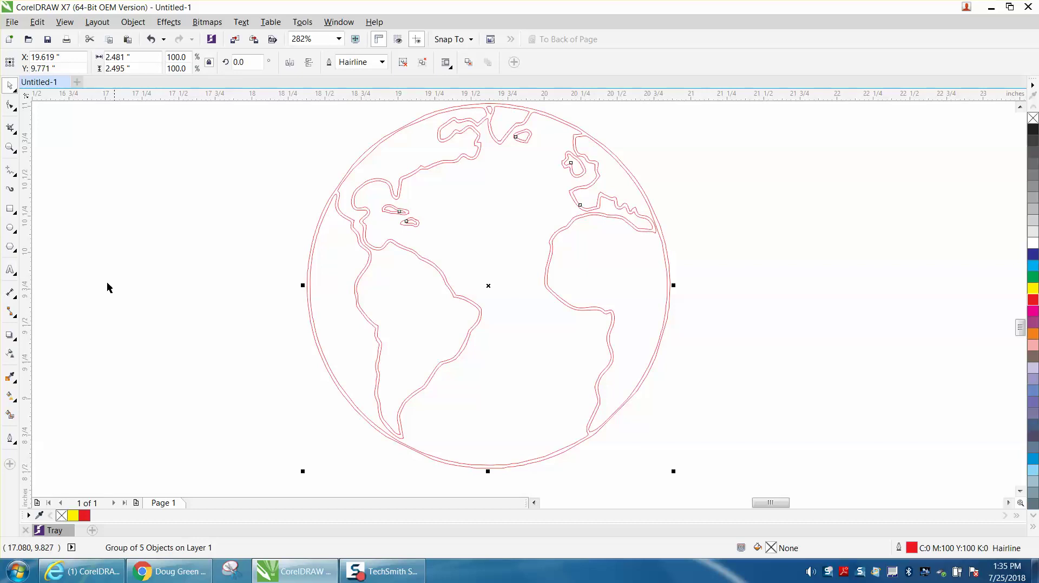
{"action": "left_click", "coordinate": [10, 415]}
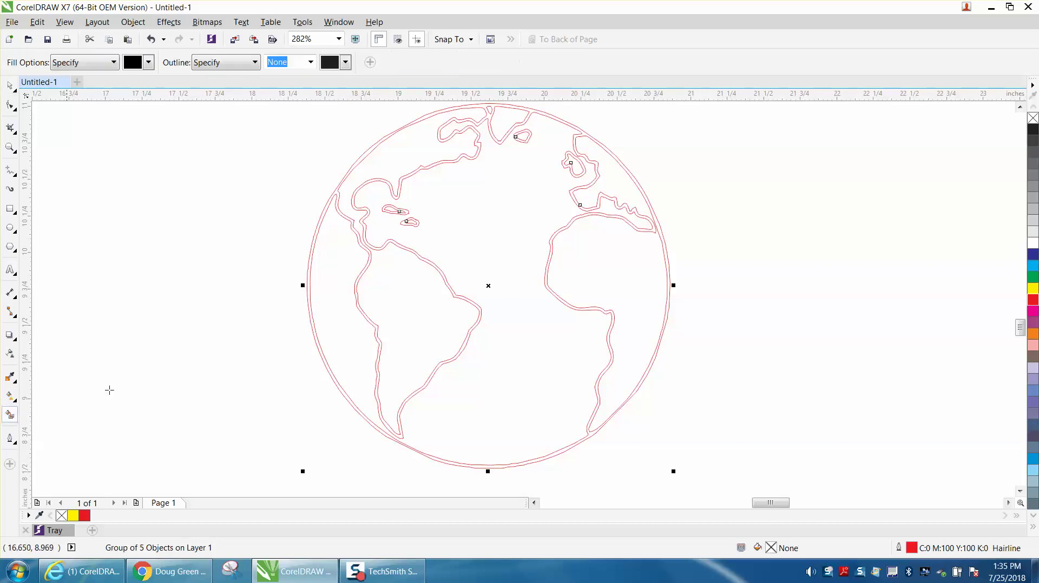
Step: Smart Fill the Americas, Africa-Europe, the top landmass and two small islands in black
{"action": "left_click", "coordinate": [410, 297]}
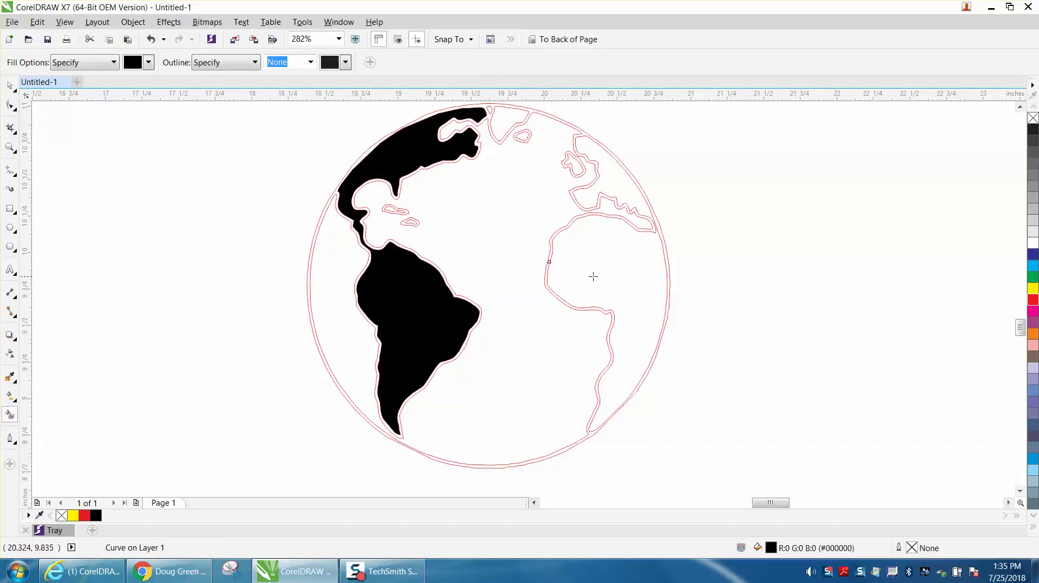
{"action": "left_click", "coordinate": [593, 276]}
{"action": "left_click", "coordinate": [502, 117]}
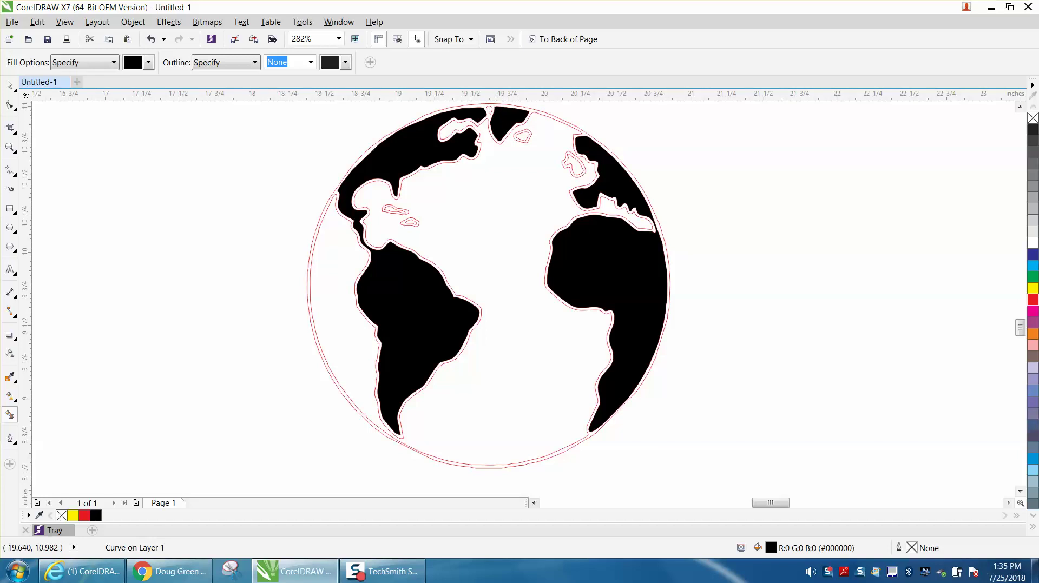
{"action": "left_click", "coordinate": [524, 135]}
{"action": "left_click", "coordinate": [575, 168]}
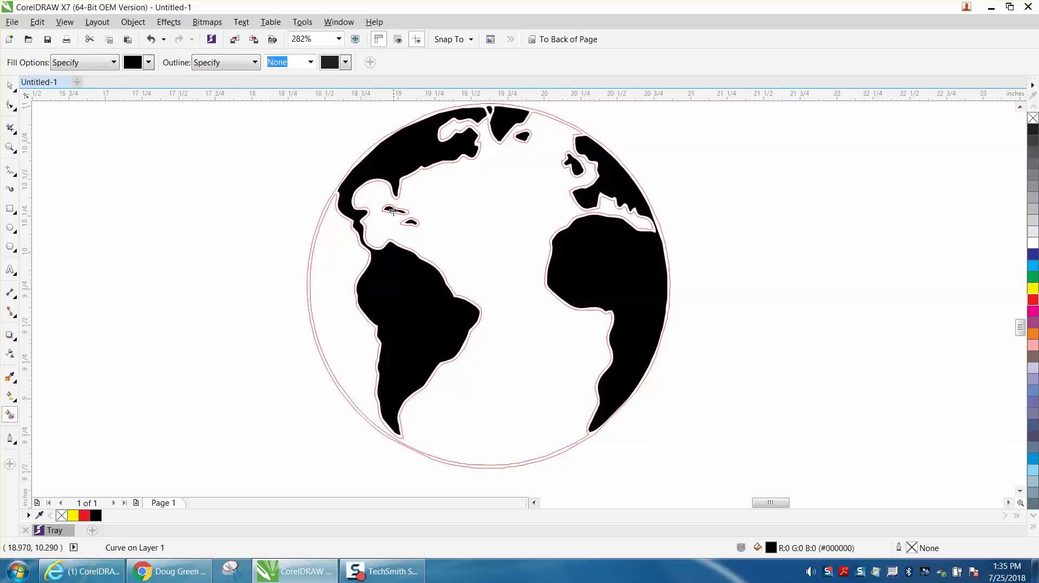
{"action": "left_click", "coordinate": [13, 85]}
Step: Move the red outline globe group to the right
{"action": "scroll", "coordinate": [403, 202], "scroll_direction": "down", "scroll_amount": 2}
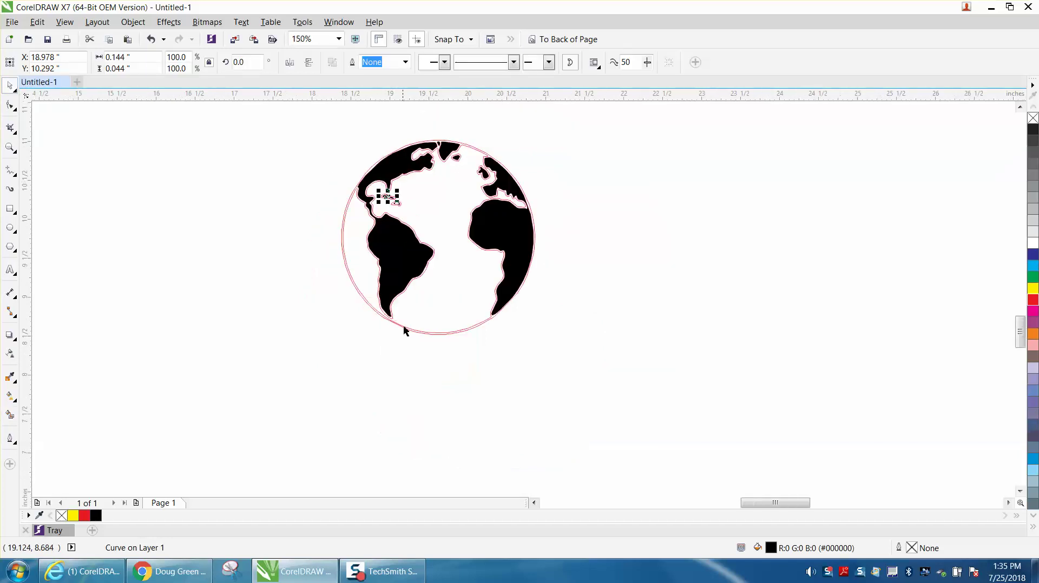
{"action": "left_click", "coordinate": [410, 332]}
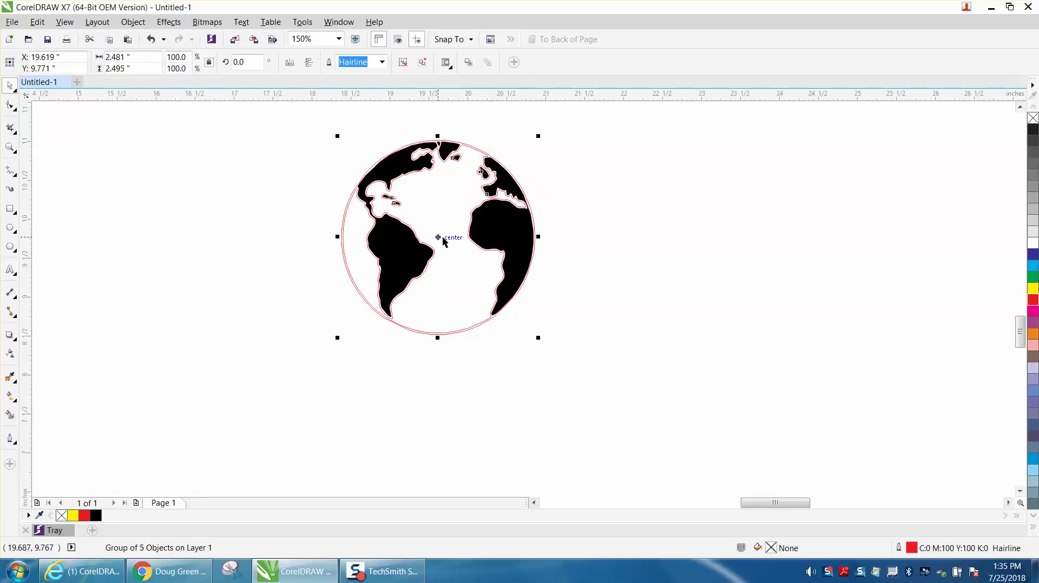
{"action": "left_click_drag", "start_coordinate": [438, 237], "coordinate": [718, 236]}
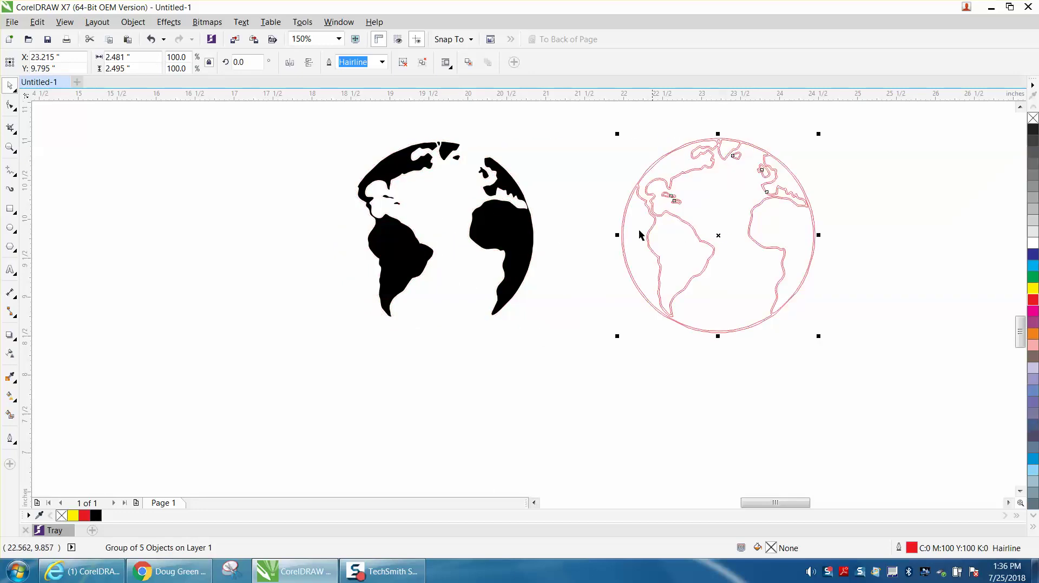
Step: Make the black continent pieces unfilled with red hairline outlines
{"action": "left_click_drag", "start_coordinate": [319, 129], "coordinate": [589, 346]}
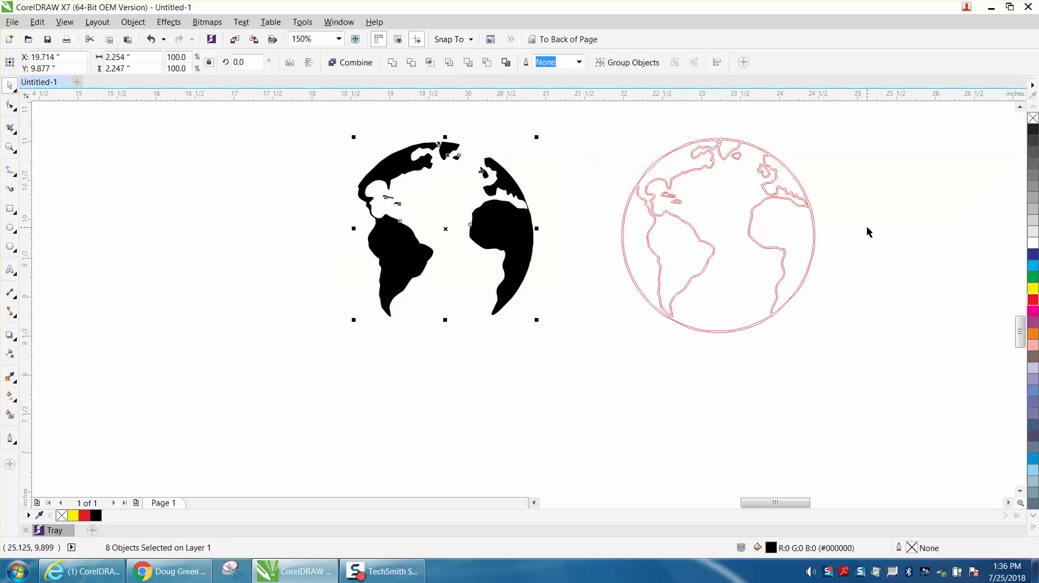
{"action": "left_click", "coordinate": [1033, 118]}
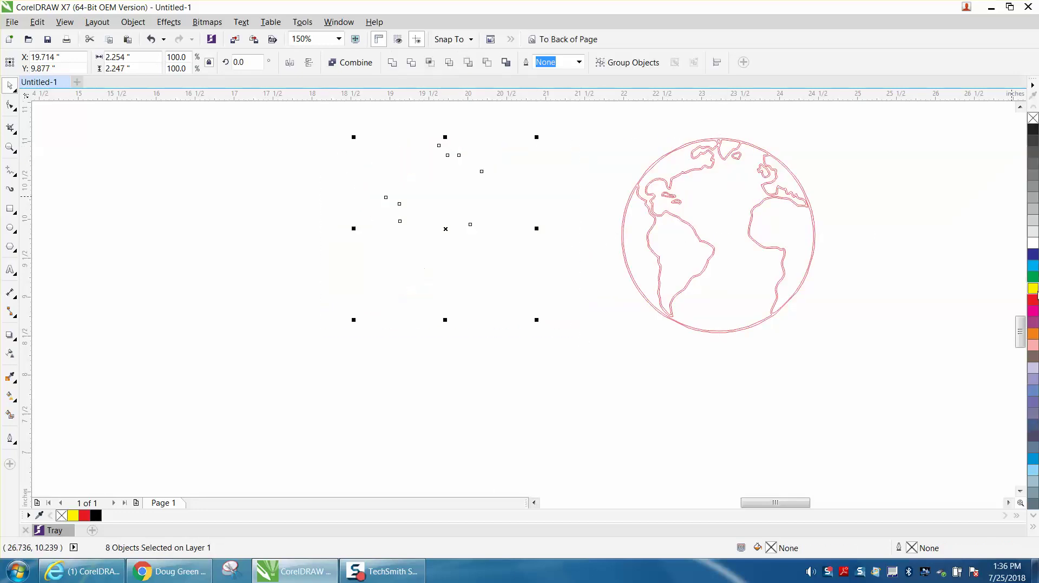
{"action": "right_click", "coordinate": [1034, 301]}
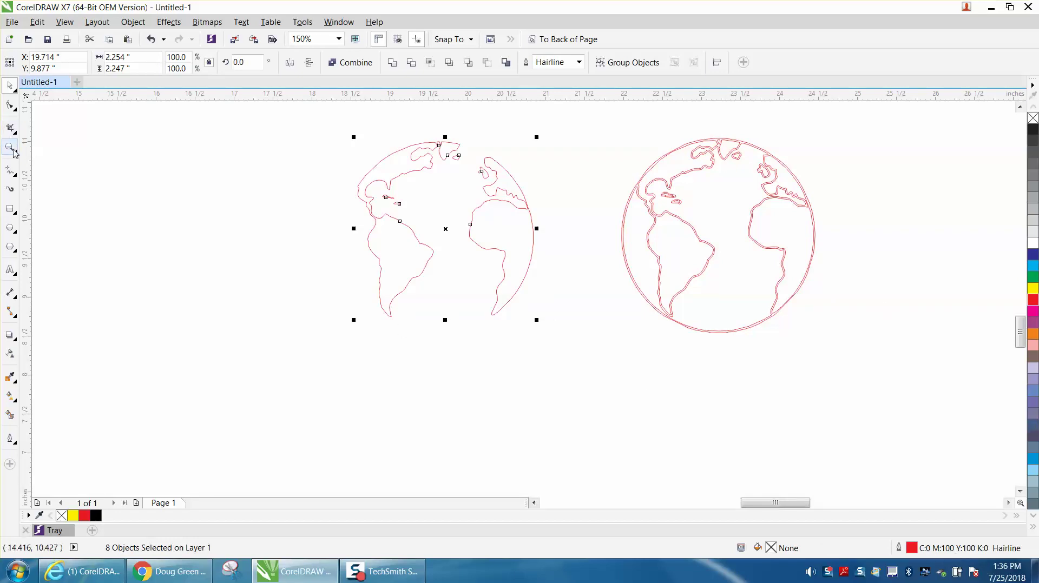
{"action": "left_click", "coordinate": [10, 147]}
{"action": "left_click_drag", "start_coordinate": [297, 137], "coordinate": [652, 372]}
Step: Group the continent outline pieces with Ctrl+G and centre them on the page
{"action": "right_click", "coordinate": [74, 221]}
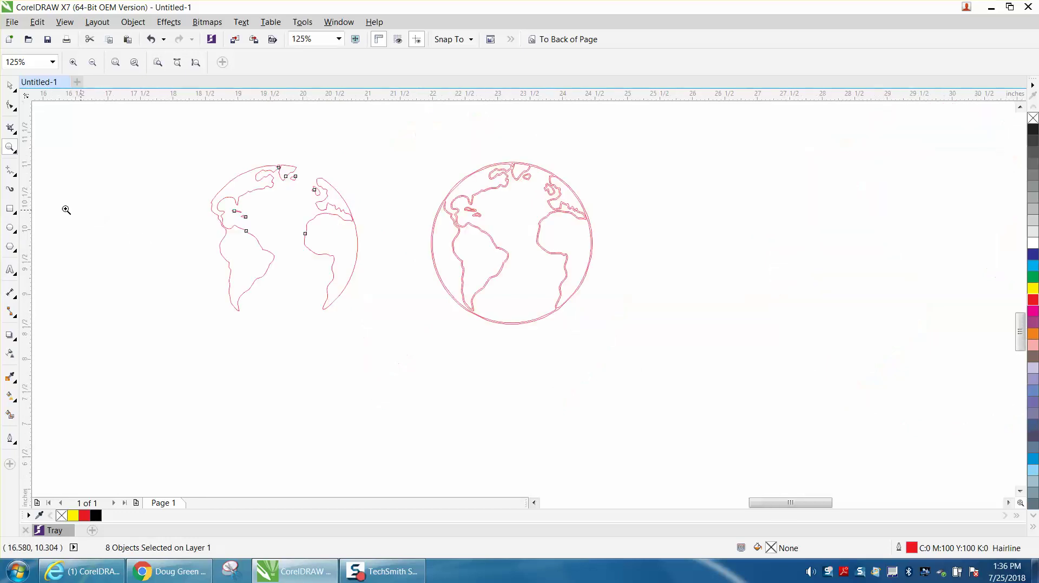
{"action": "left_click", "coordinate": [10, 85]}
{"action": "left_click_drag", "start_coordinate": [163, 142], "coordinate": [407, 345]}
{"action": "key", "text": "ctrl+g"}
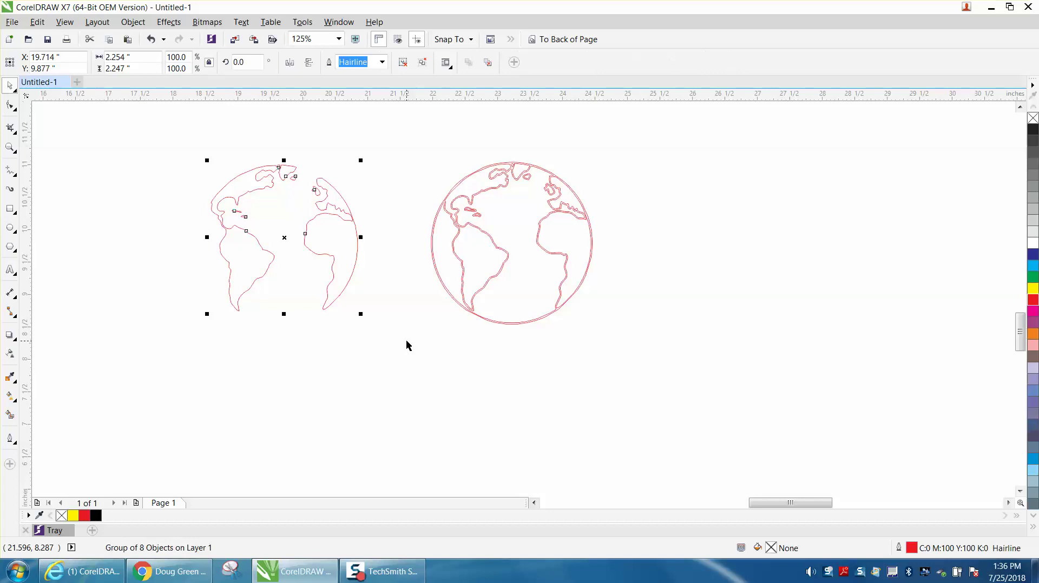
{"action": "key", "text": "p"}
Step: Delete the leftover outline globe, inspect the result up close, then undo the last change
{"action": "scroll", "coordinate": [412, 338], "scroll_direction": "down", "scroll_amount": 3}
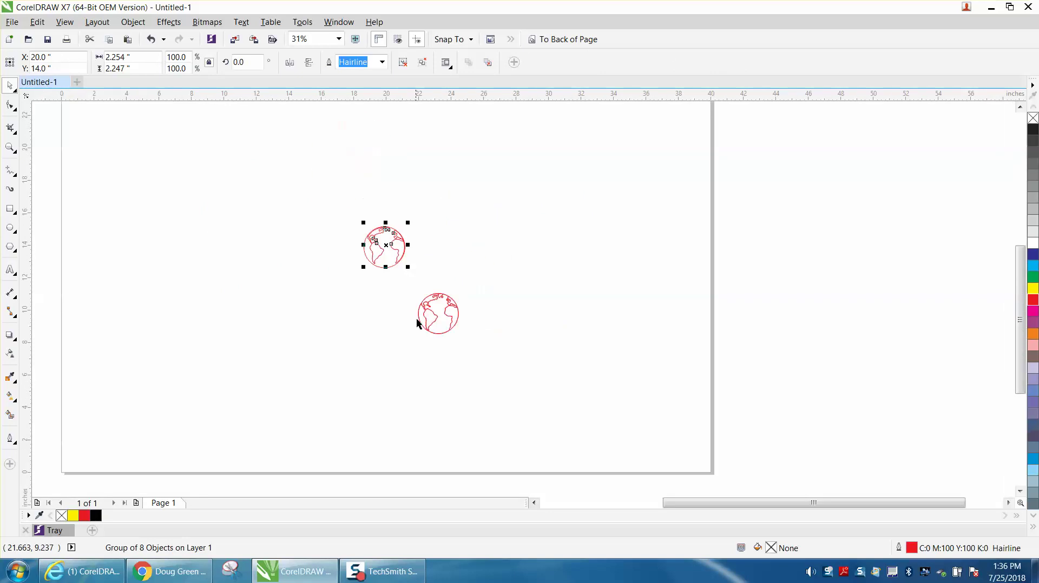
{"action": "left_click_drag", "start_coordinate": [403, 284], "coordinate": [540, 359]}
{"action": "key", "text": "Delete"}
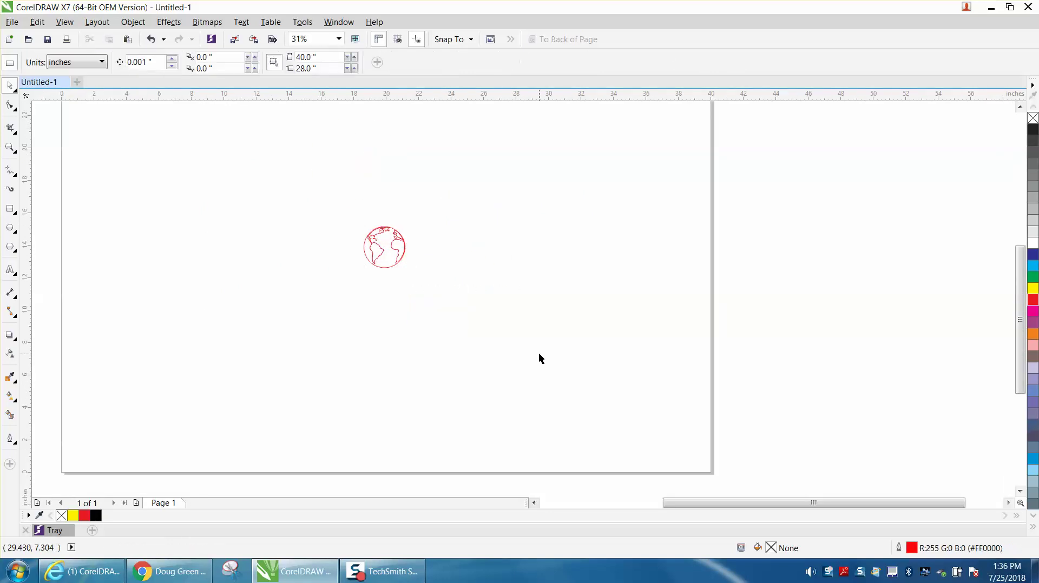
{"action": "key", "text": "z"}
{"action": "left_click_drag", "start_coordinate": [324, 218], "coordinate": [465, 291]}
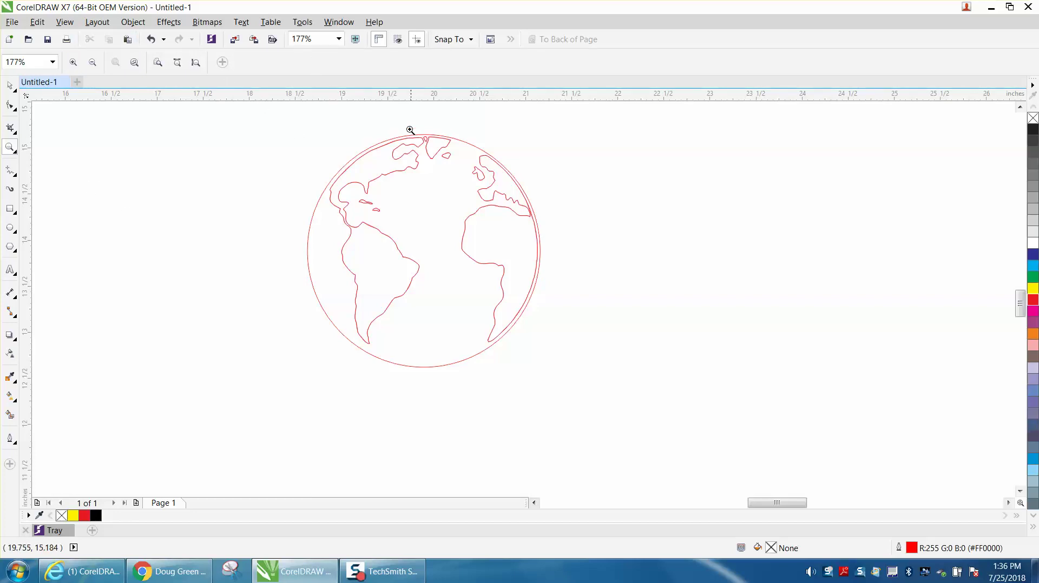
{"action": "left_click_drag", "start_coordinate": [410, 131], "coordinate": [496, 182]}
{"action": "scroll", "coordinate": [496, 181], "scroll_direction": "down", "scroll_amount": 4}
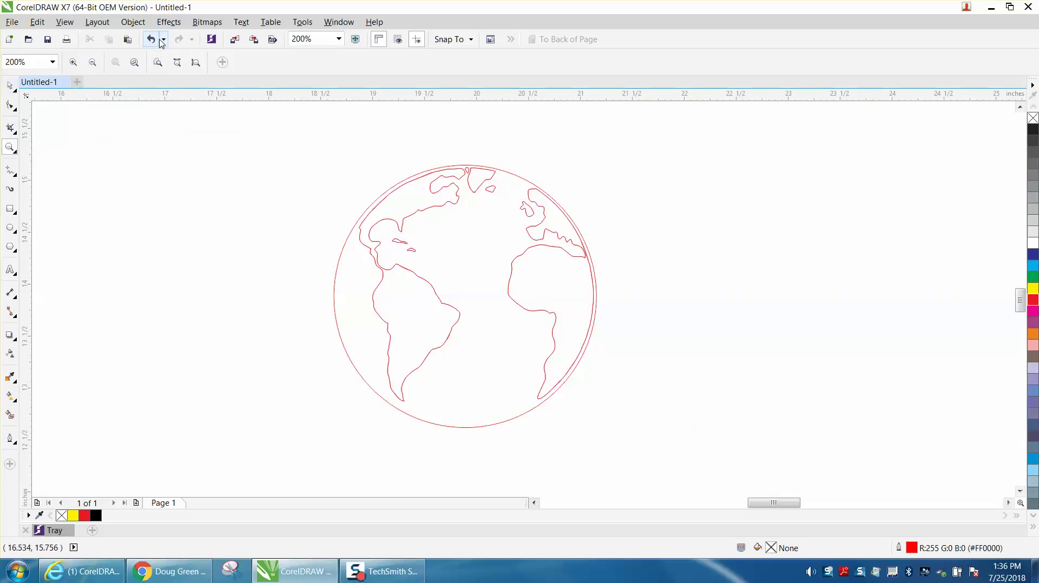
{"action": "left_click", "coordinate": [154, 40]}
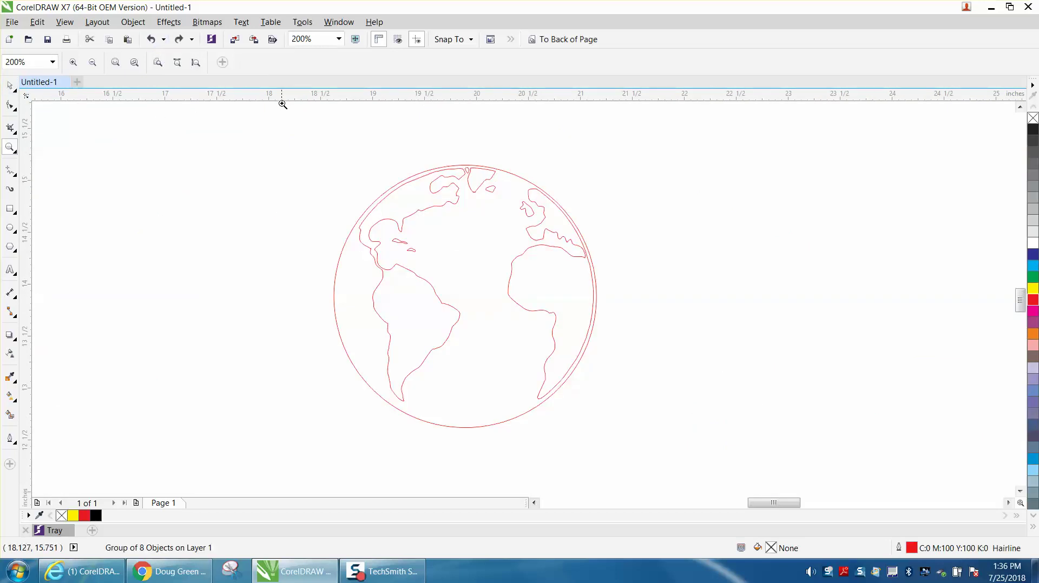
{"action": "scroll", "coordinate": [459, 158], "scroll_direction": "down", "scroll_amount": 2}
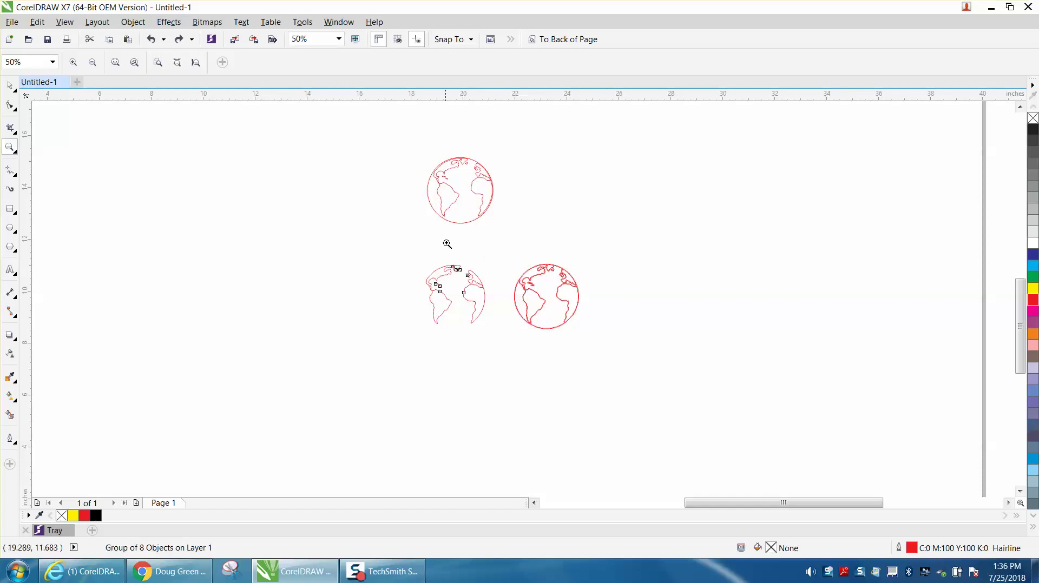
Step: Delete the top globe and centre the continent-outline globe on the page
{"action": "left_click", "coordinate": [10, 86]}
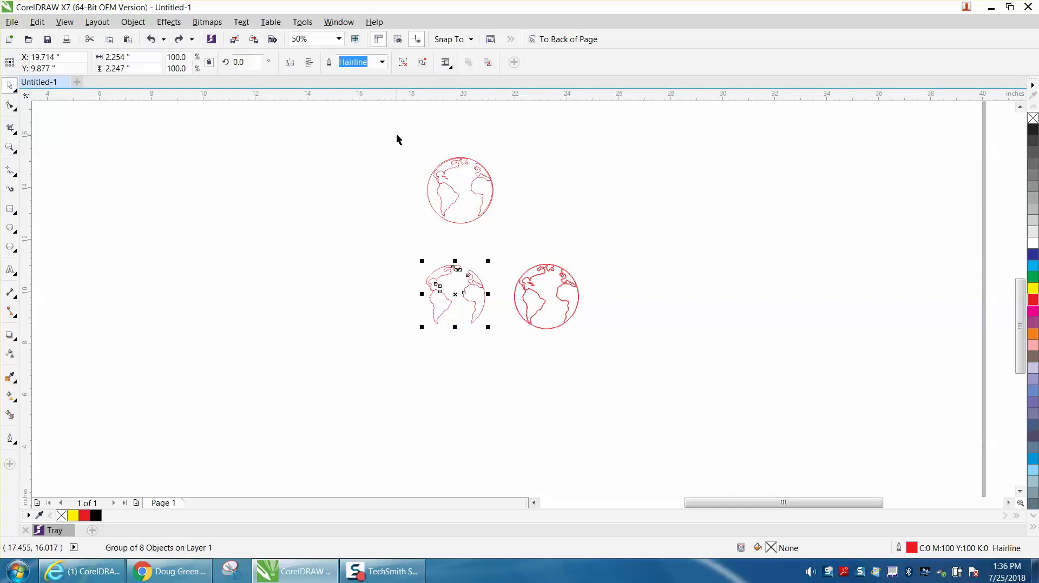
{"action": "left_click_drag", "start_coordinate": [400, 139], "coordinate": [544, 254]}
{"action": "key", "text": "Delete"}
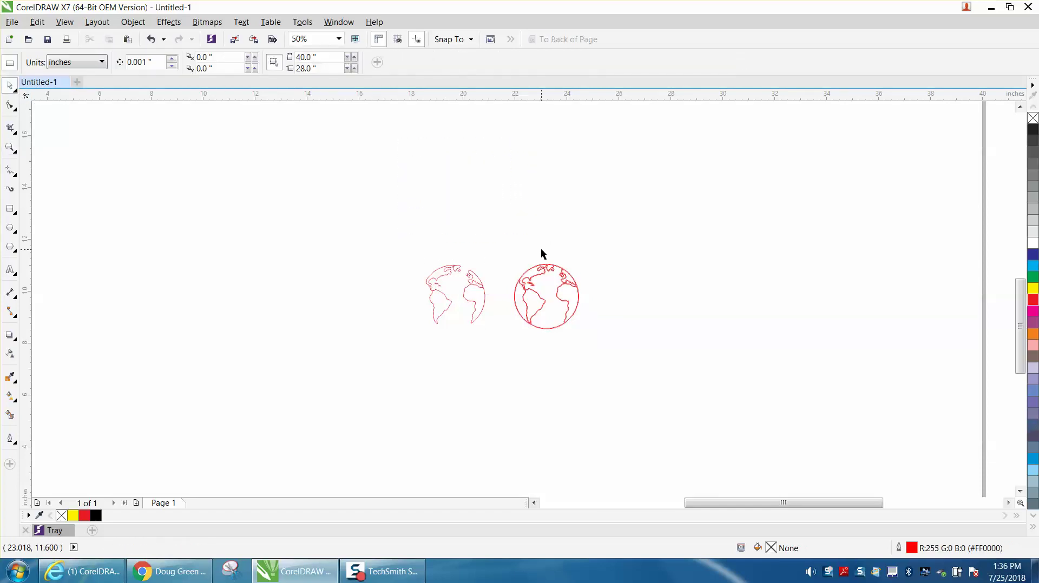
{"action": "left_click", "coordinate": [448, 277]}
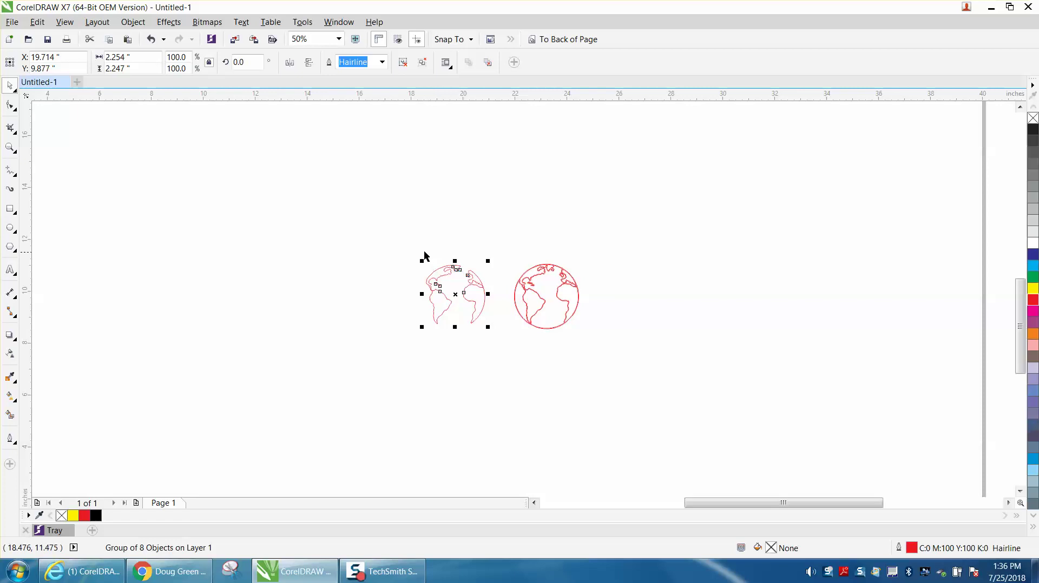
{"action": "key", "text": "p"}
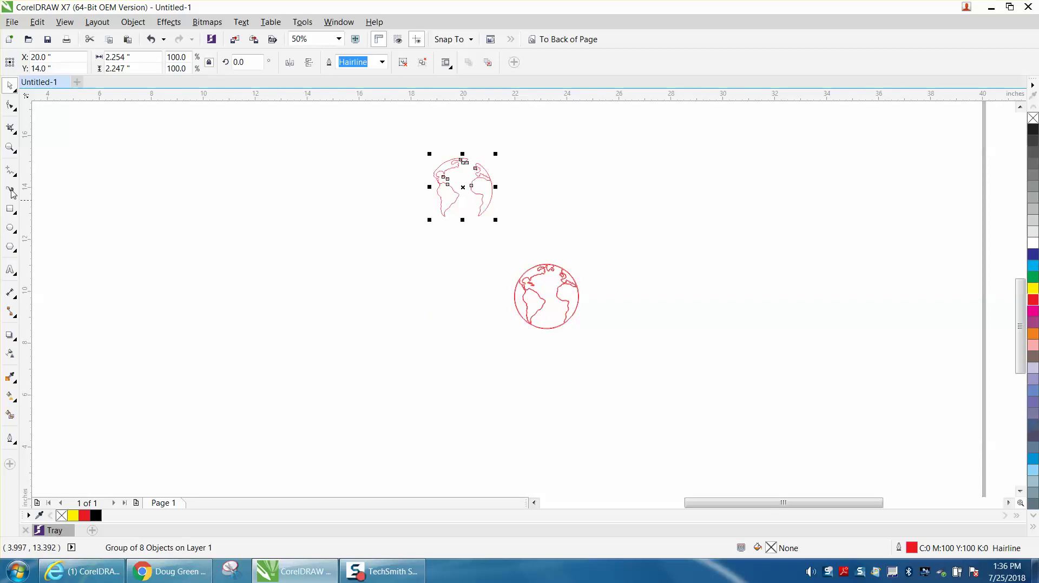
{"action": "left_click", "coordinate": [10, 147]}
Step: Draw a circle, centre it over the globe and enlarge it to about 2.134 inches
{"action": "left_click_drag", "start_coordinate": [426, 142], "coordinate": [591, 263]}
{"action": "left_click", "coordinate": [10, 227]}
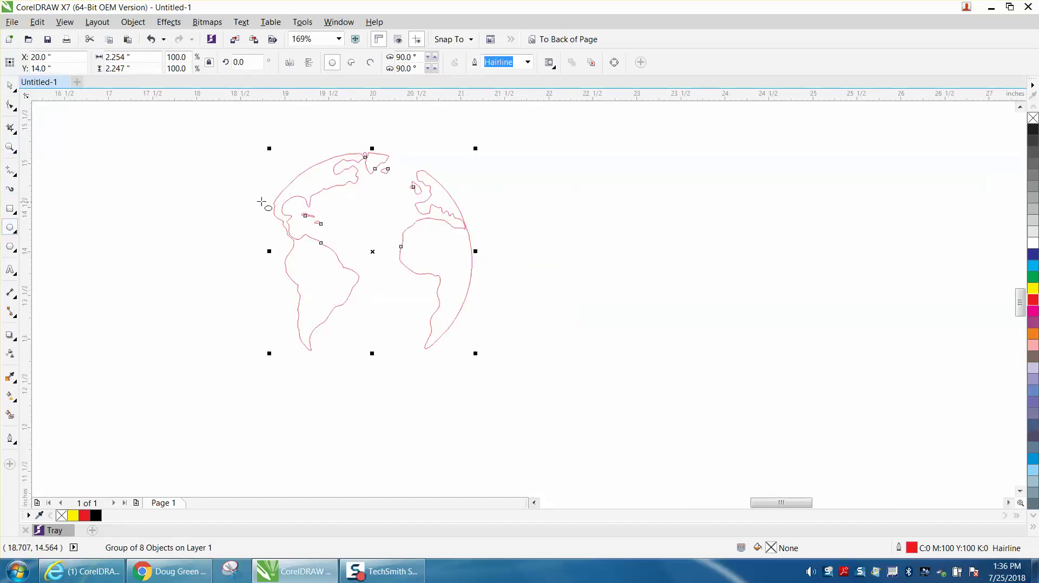
{"action": "left_click_drag", "start_coordinate": [262, 202], "coordinate": [146, 366]}
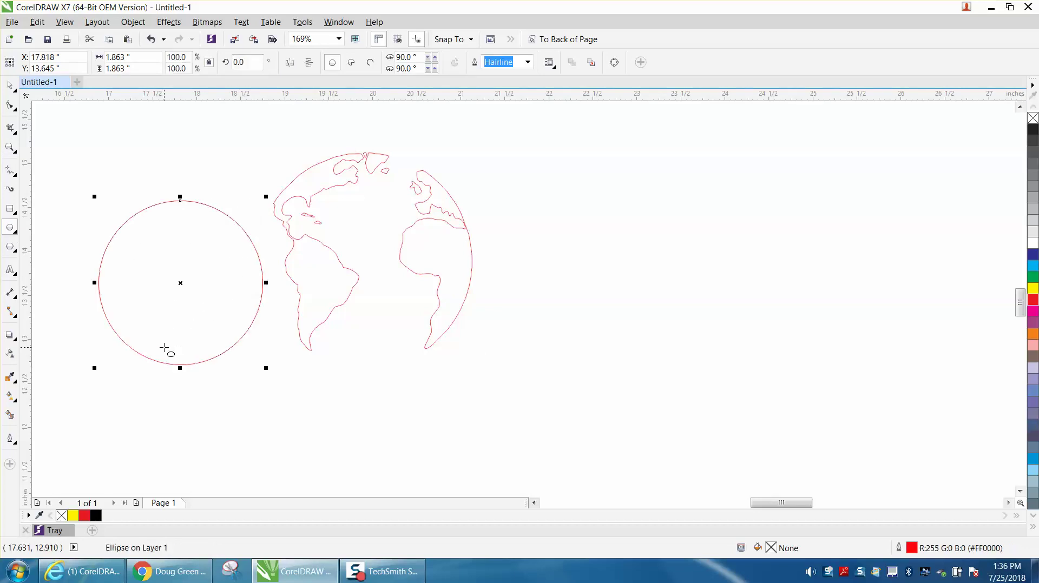
{"action": "key", "text": "p"}
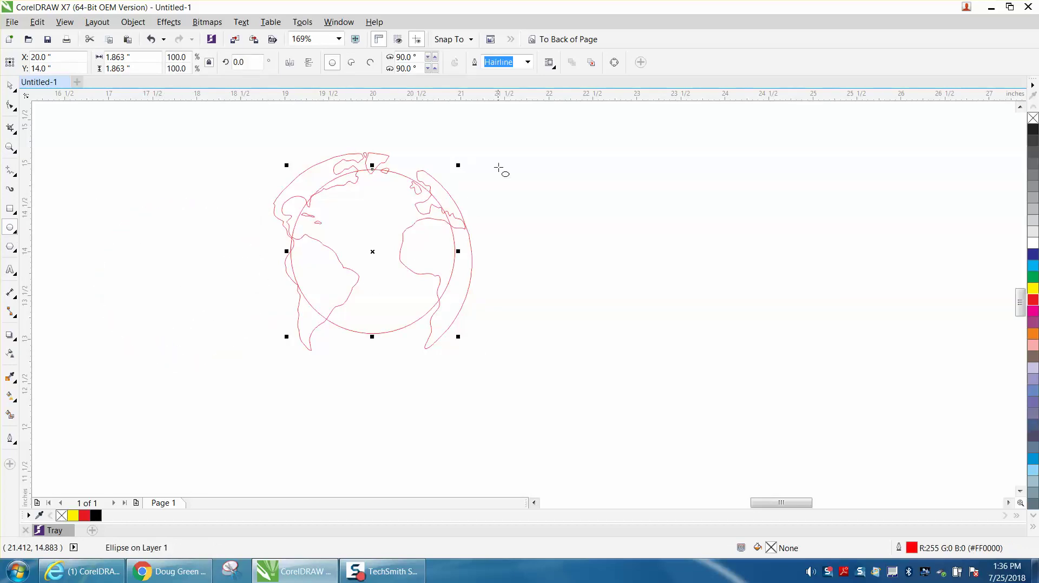
{"action": "left_click_drag", "start_coordinate": [457, 166], "coordinate": [528, 142]}
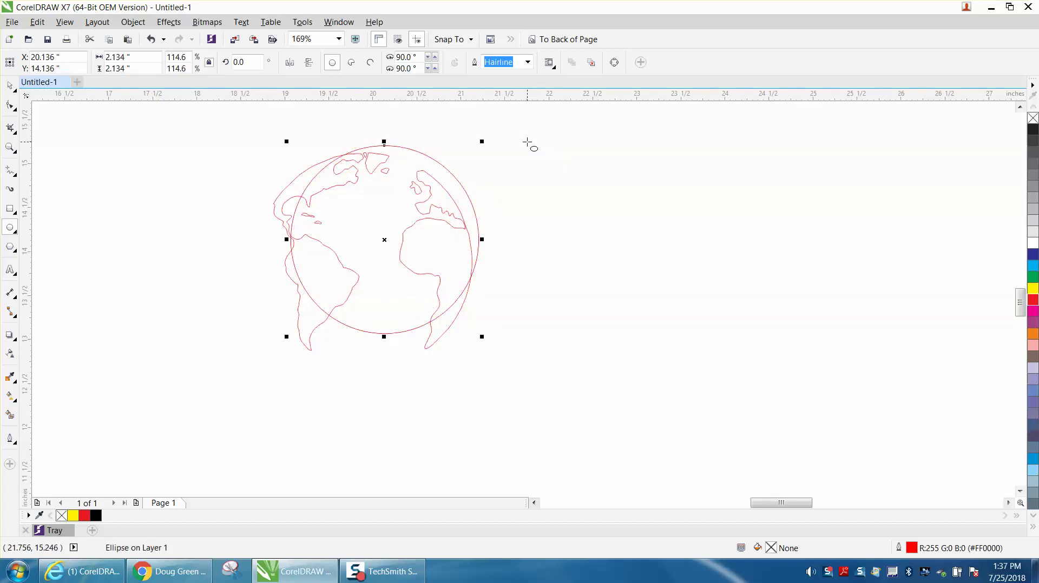
{"action": "key", "text": "p"}
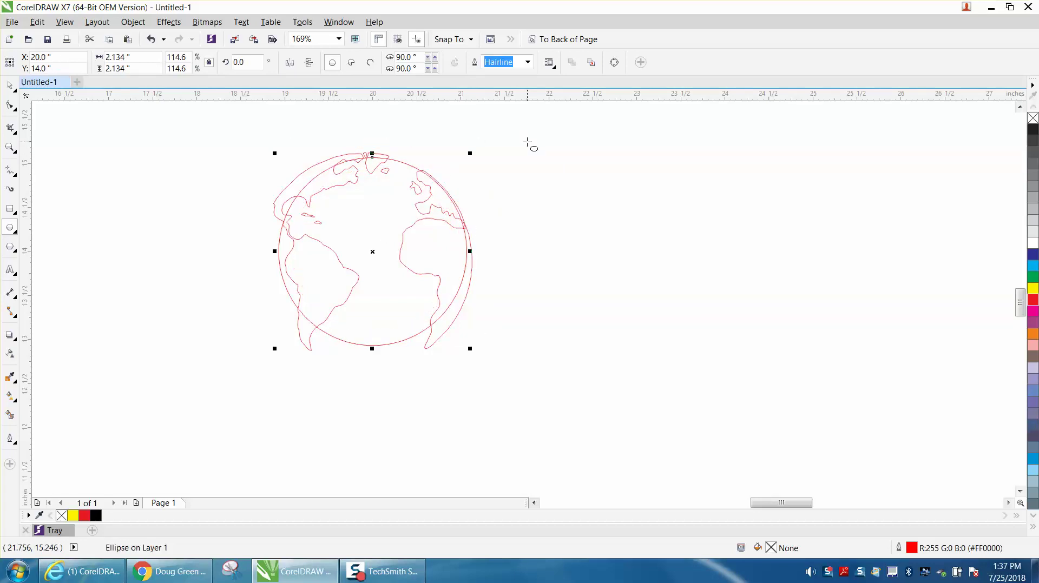
{"action": "scroll", "coordinate": [492, 190], "scroll_direction": "up", "scroll_amount": 2}
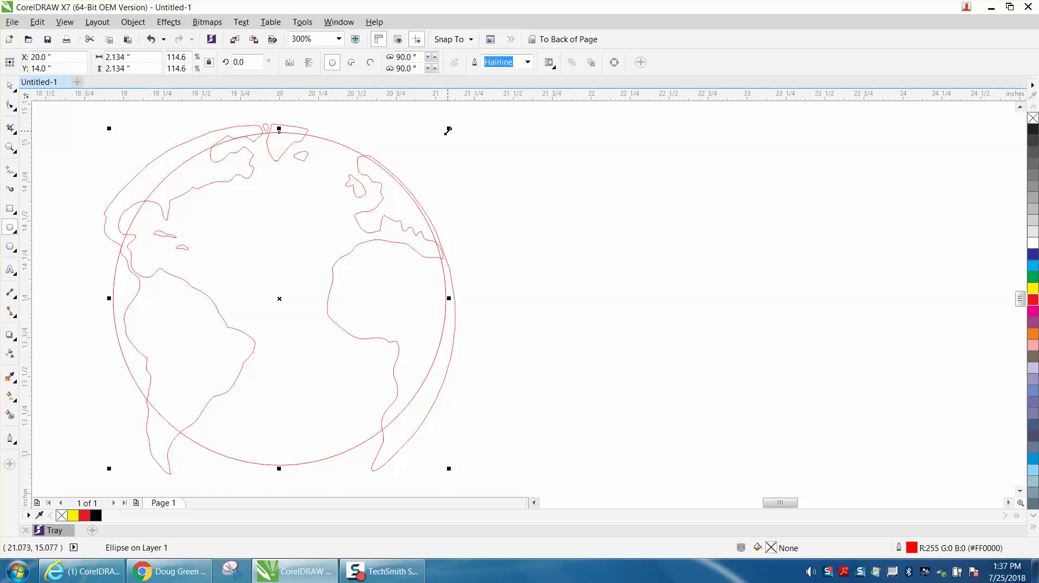
{"action": "left_click_drag", "start_coordinate": [448, 130], "coordinate": [520, 106]}
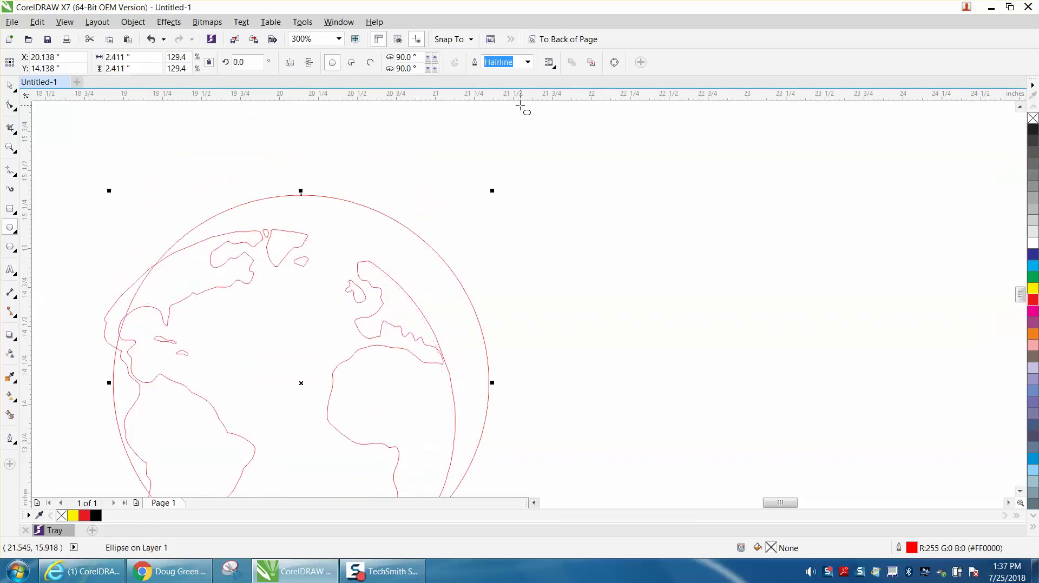
{"action": "key", "text": "p"}
{"action": "scroll", "coordinate": [488, 134], "scroll_direction": "down", "scroll_amount": 2}
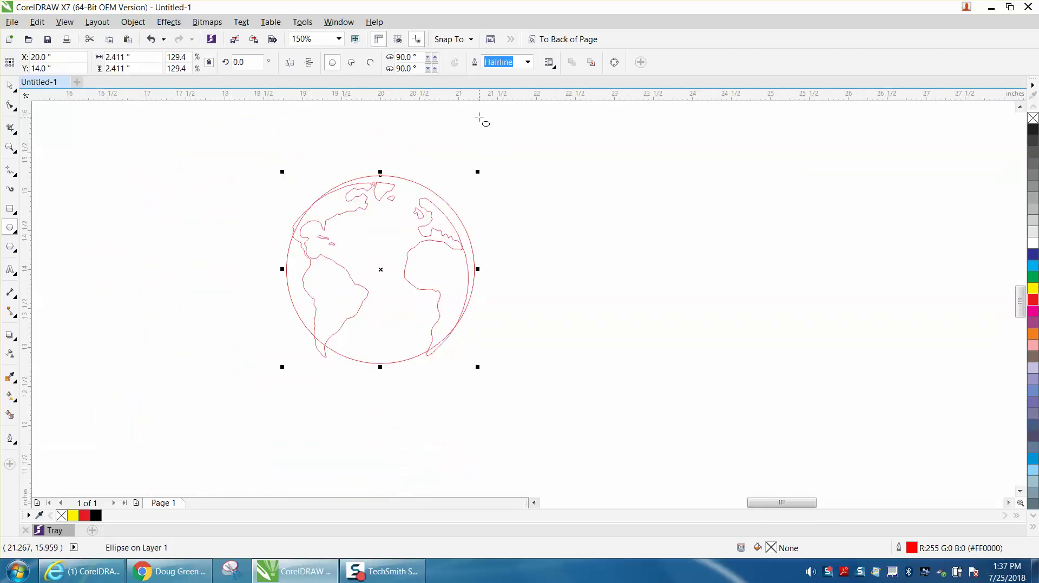
{"action": "key", "text": "Down"}
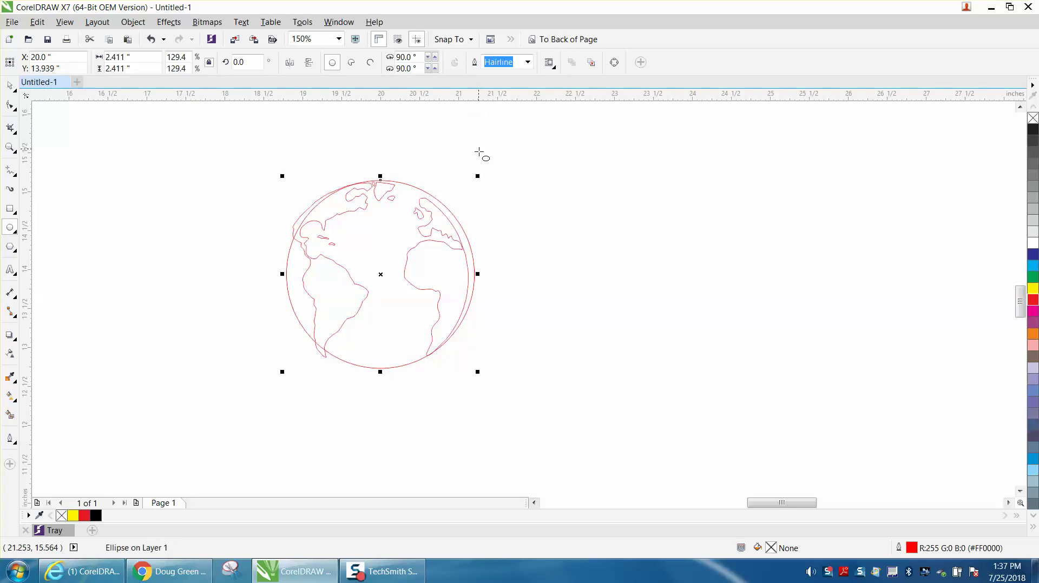
Step: Resize the circle to 2.527 inches so it rings the continents
{"action": "left_click", "coordinate": [10, 87]}
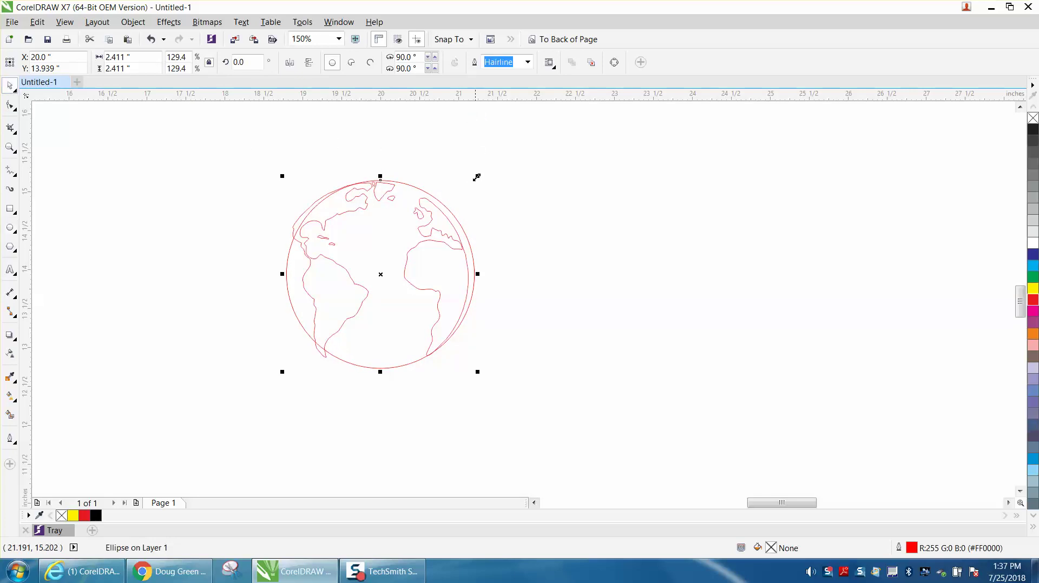
{"action": "left_click_drag", "start_coordinate": [478, 176], "coordinate": [496, 162]}
{"action": "left_click", "coordinate": [498, 165]}
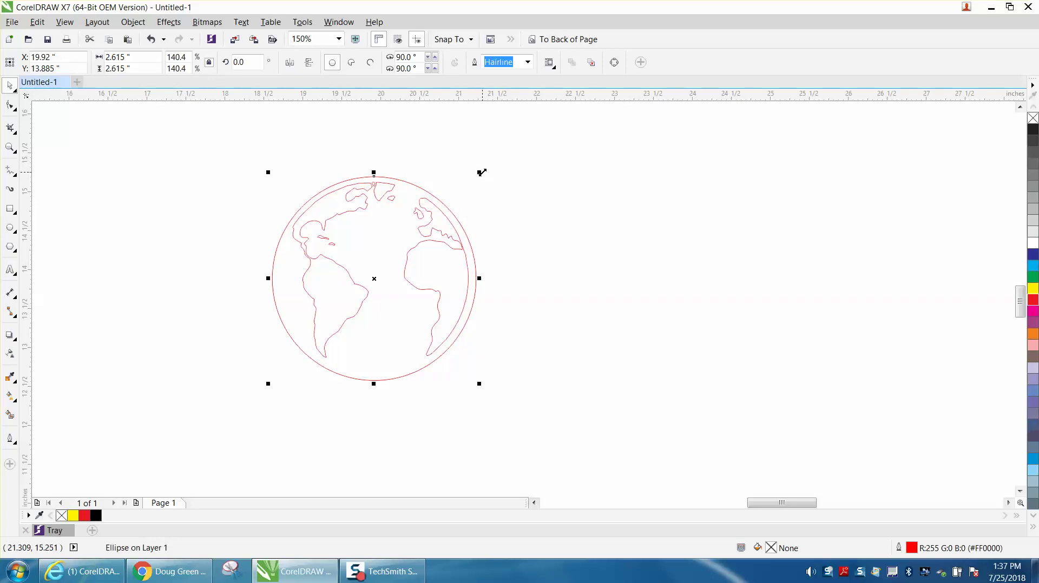
{"action": "left_click_drag", "start_coordinate": [479, 173], "coordinate": [478, 174]}
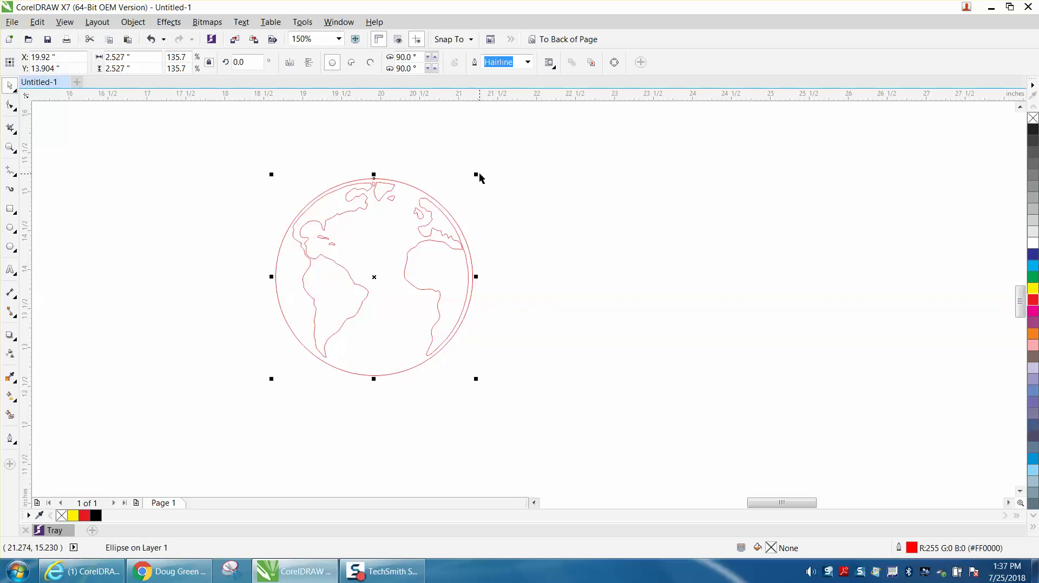
{"action": "left_click", "coordinate": [659, 206]}
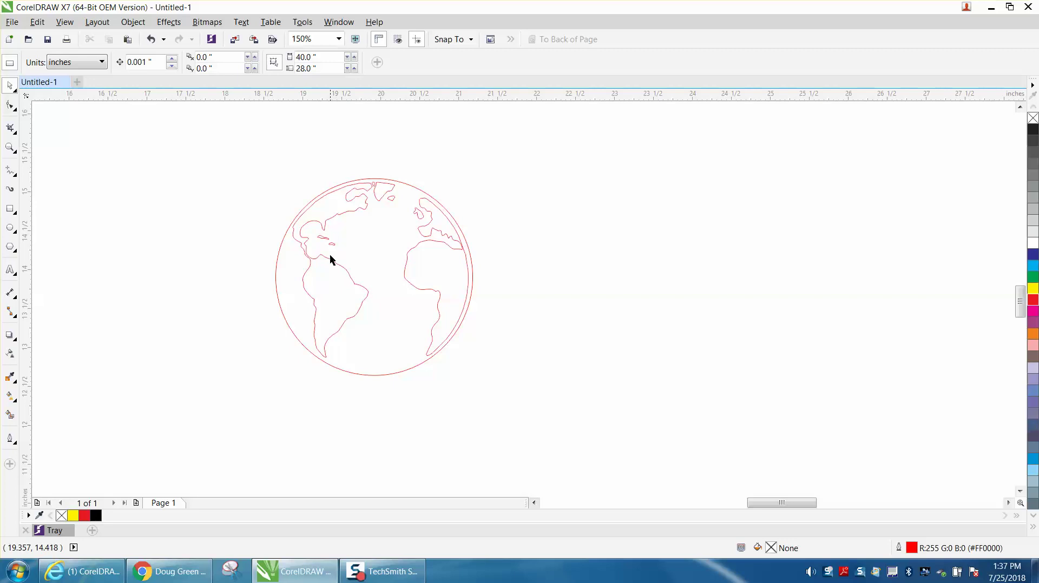
Step: Smart Fill the ocean between circle and continents to create one black globe curve
{"action": "left_click", "coordinate": [10, 147]}
{"action": "left_click_drag", "start_coordinate": [262, 164], "coordinate": [554, 390]}
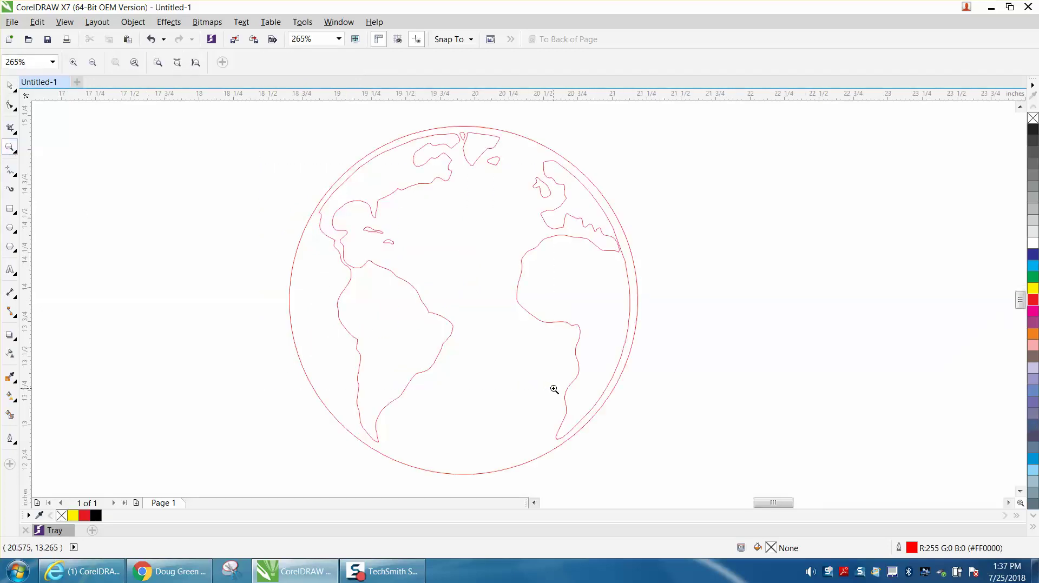
{"action": "left_click", "coordinate": [9, 414]}
{"action": "left_click", "coordinate": [321, 372]}
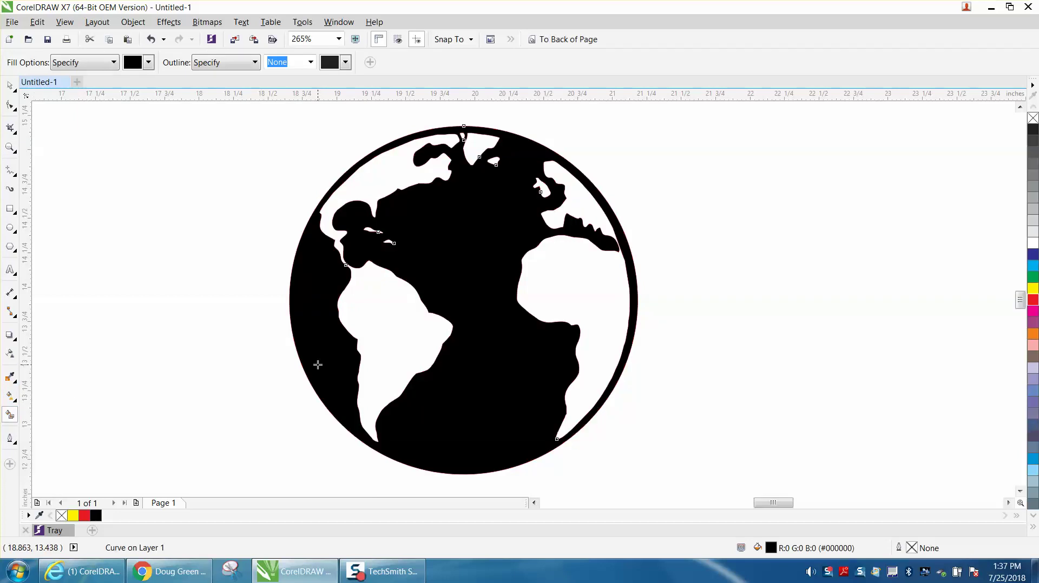
Step: Move the new curve right of the original and make it unfilled with a red outline
{"action": "left_click", "coordinate": [10, 85]}
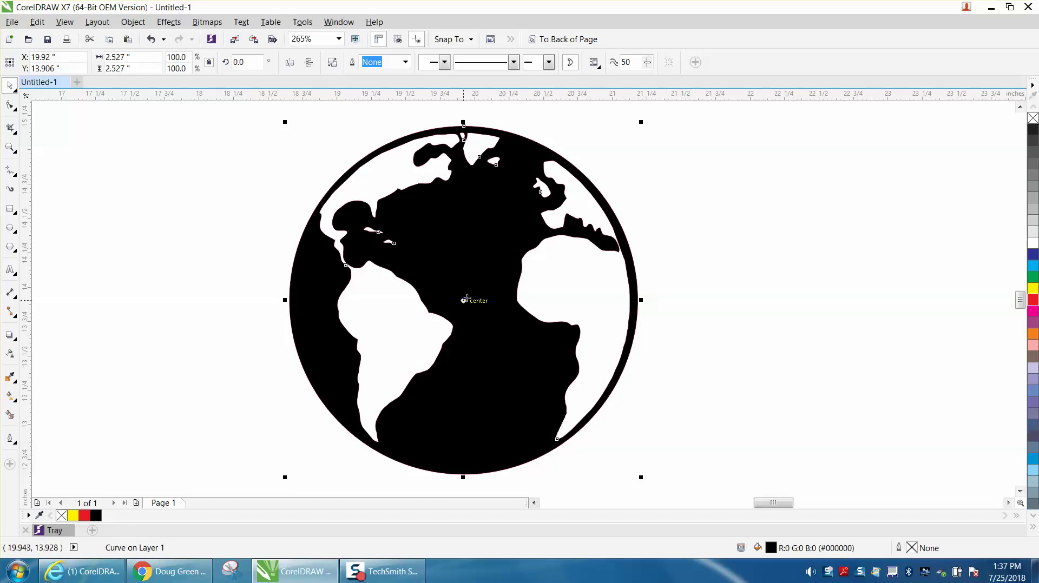
{"action": "left_click_drag", "start_coordinate": [469, 300], "coordinate": [845, 293]}
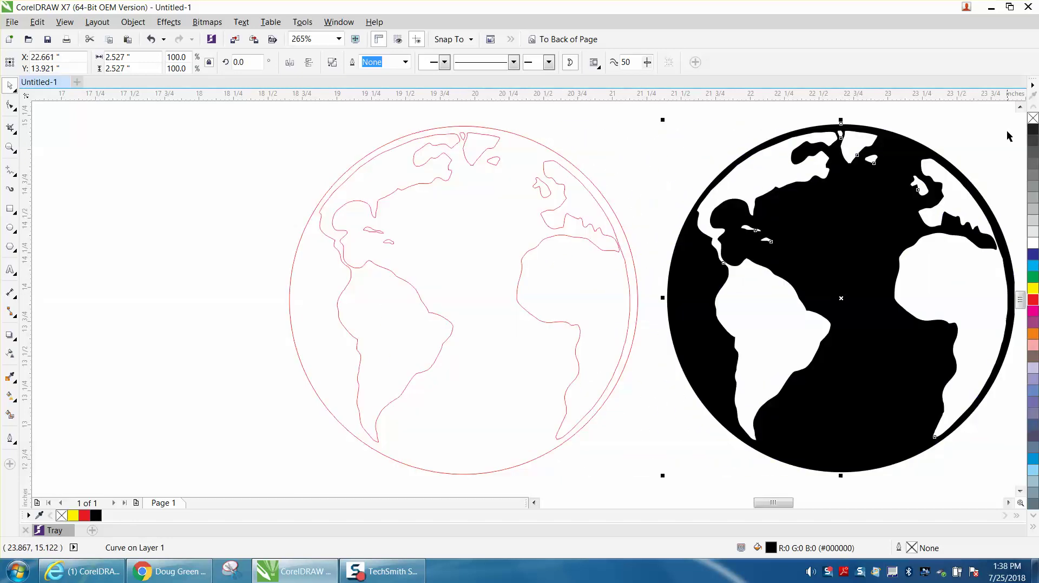
{"action": "left_click", "coordinate": [1033, 118]}
{"action": "right_click", "coordinate": [1033, 301]}
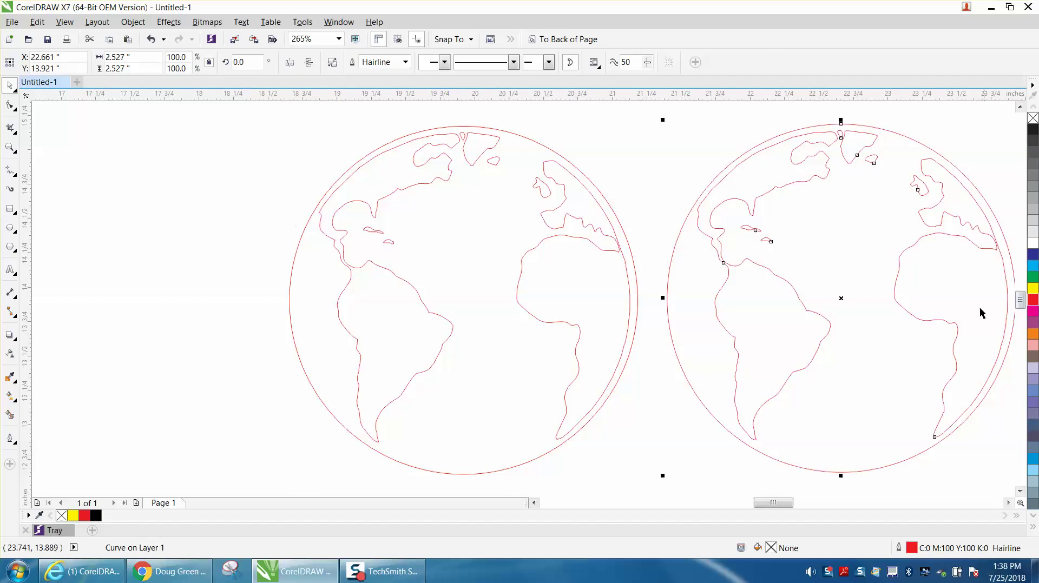